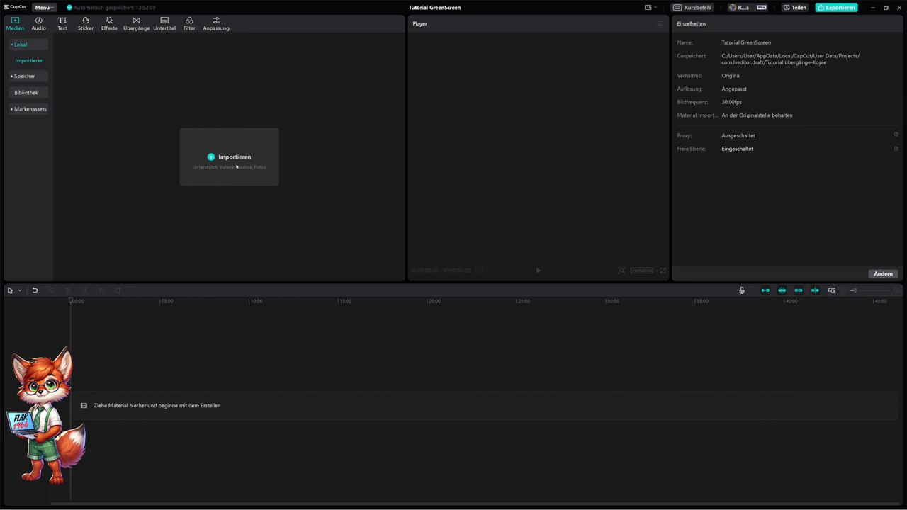
Step: Import the three files from the Green Screen folder into the CapCut media bin
click(236, 167)
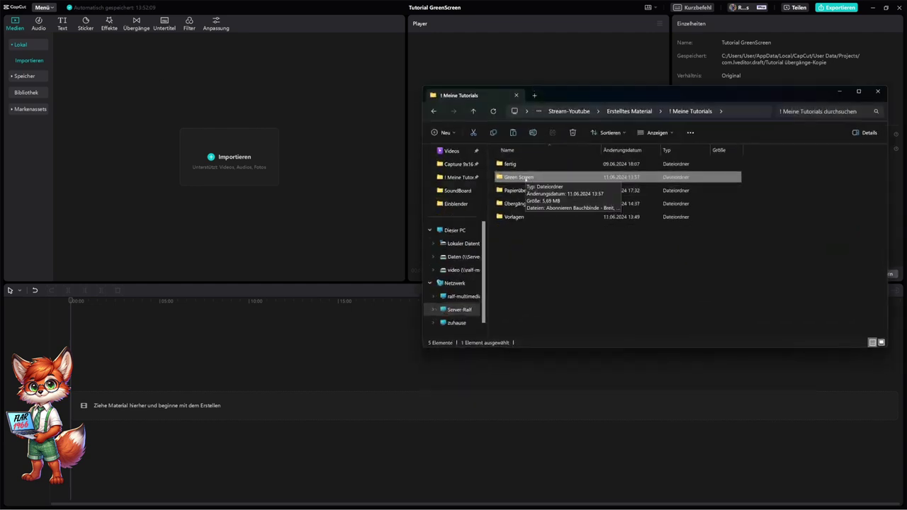
click(526, 178)
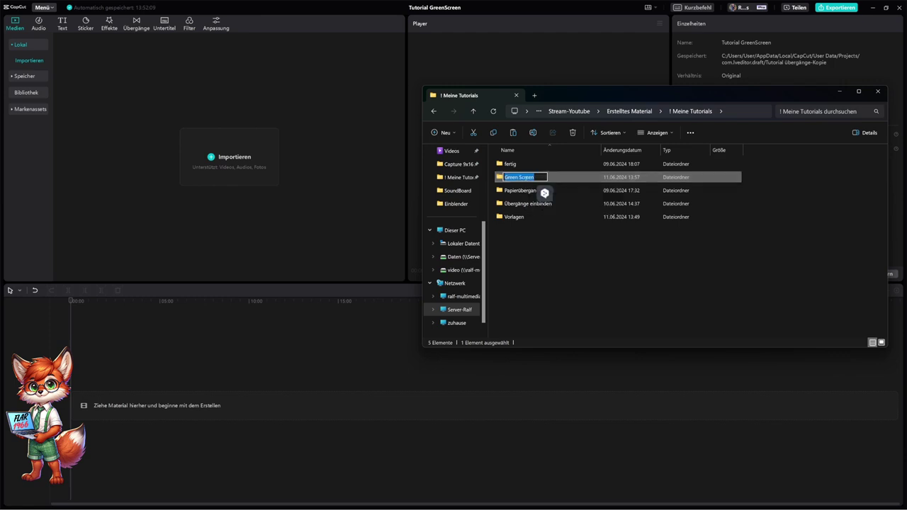
click(545, 192)
double_click(529, 177)
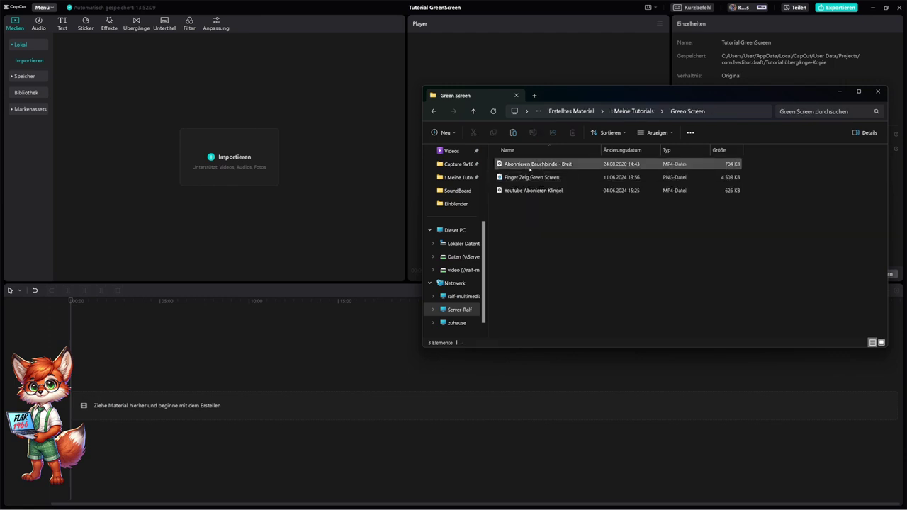
click(530, 168)
ctrl+click(529, 190)
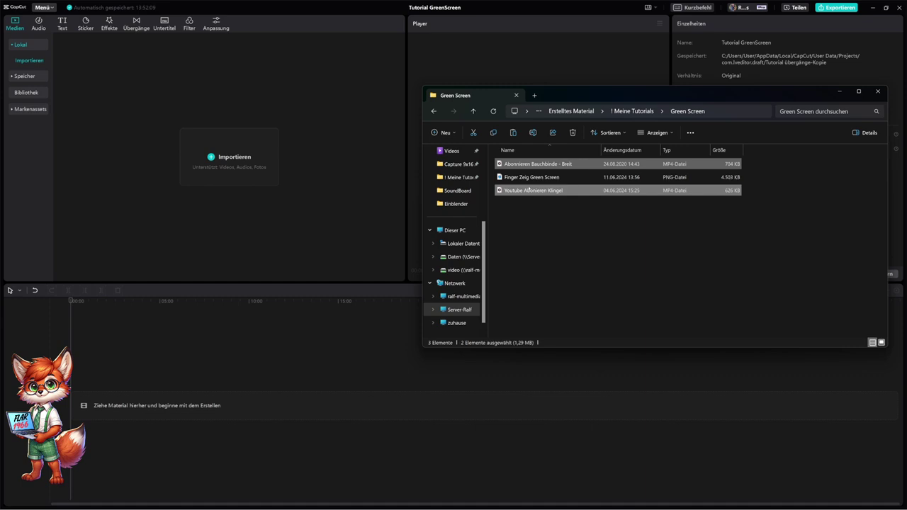
ctrl+click(529, 177)
ctrl+click(529, 166)
ctrl+click(530, 166)
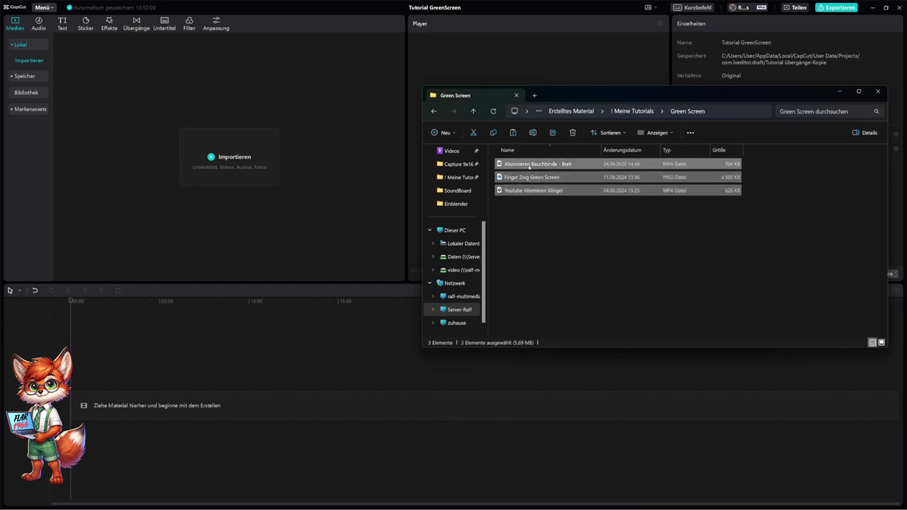
drag(489, 165, 270, 178)
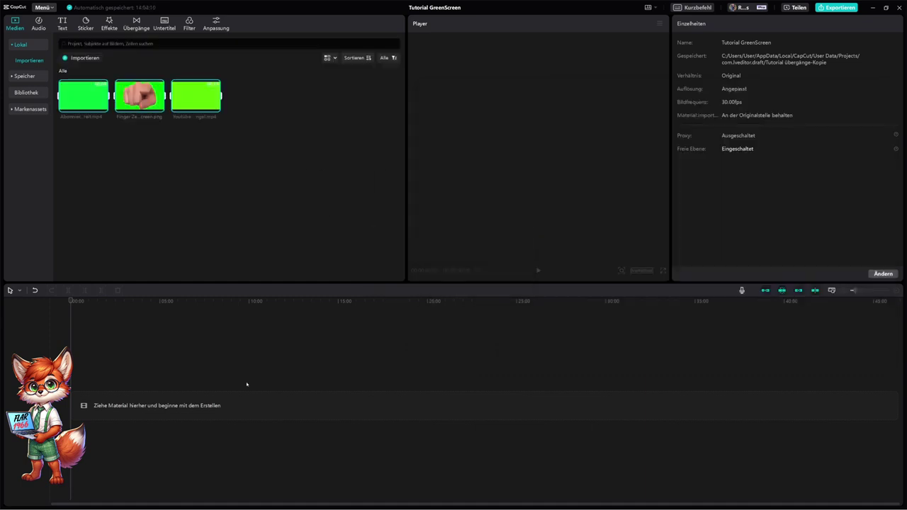
Step: Import the Spider Man 2 Chapter 3 video from the Vorlagen folder into CapCut
mouse_move(212, 503)
click(489, 502)
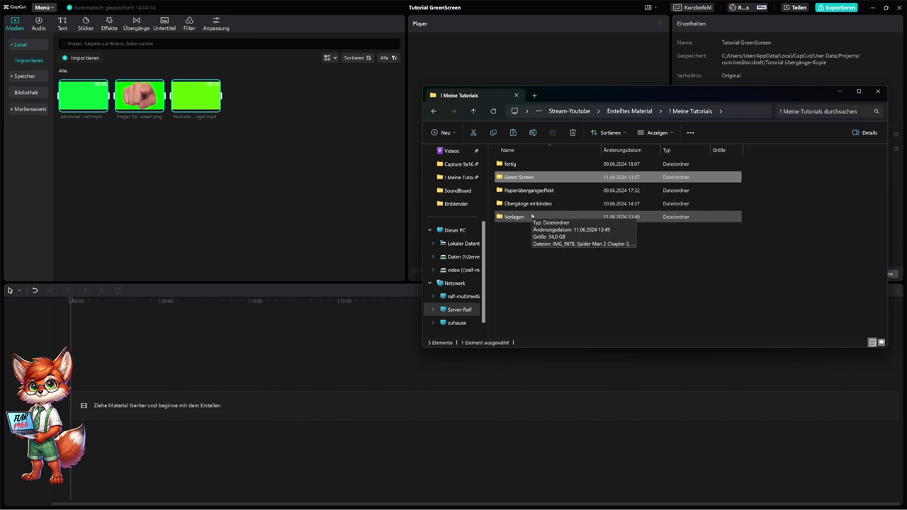
double_click(532, 217)
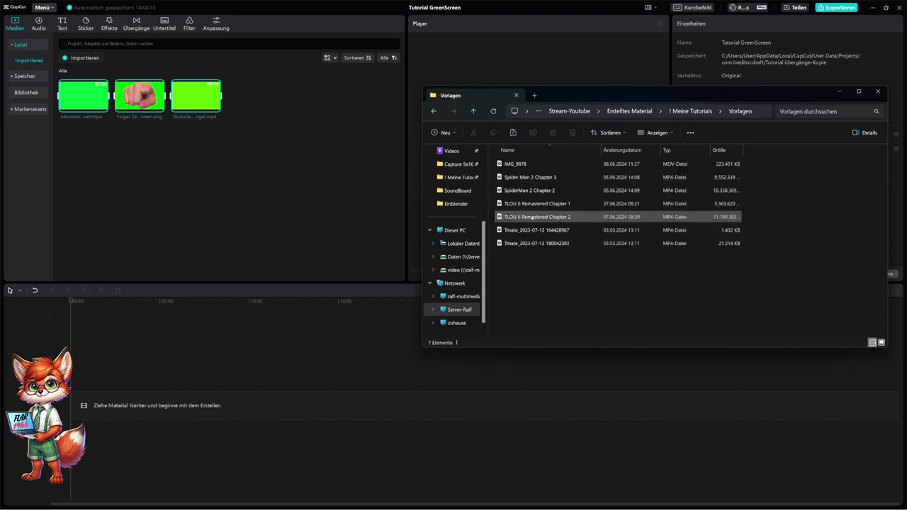
drag(530, 177, 538, 186)
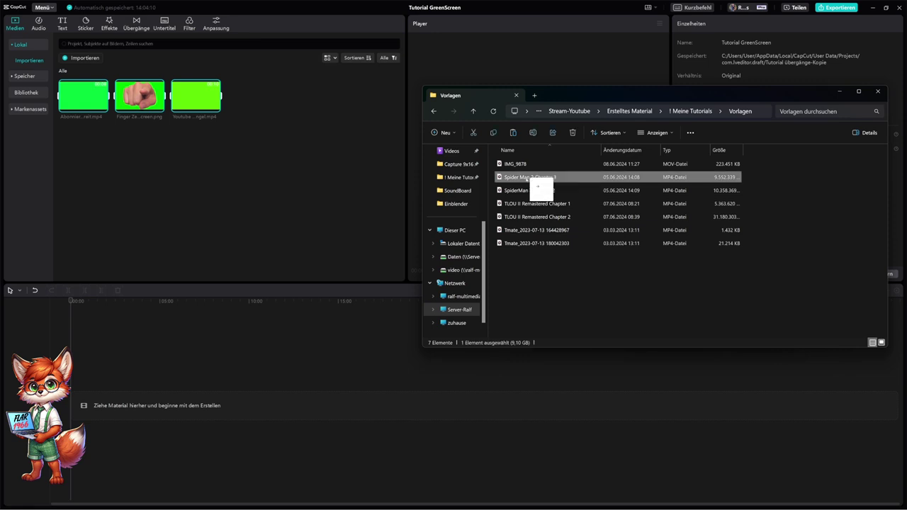
drag(235, 171, 237, 173)
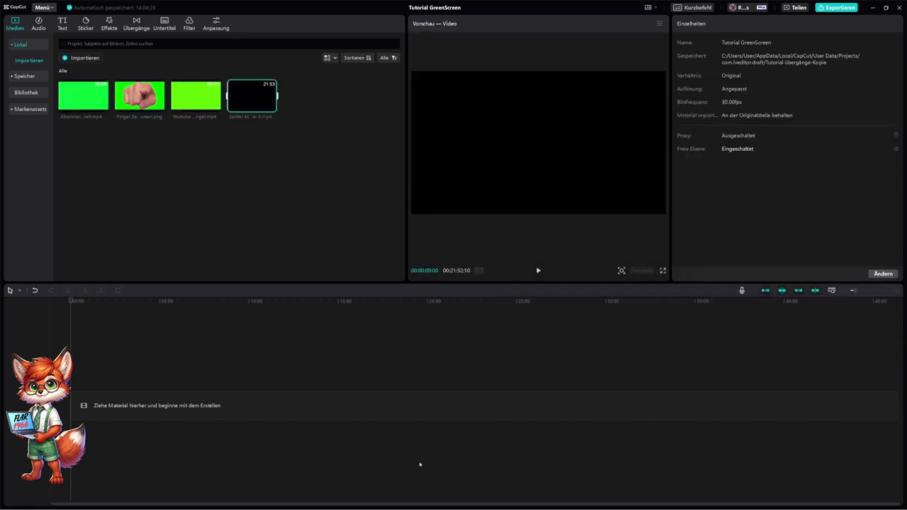
Step: Put the Spider Man 2 Chapter 3 clip on the main track and zoom the timeline in
click(491, 501)
click(224, 208)
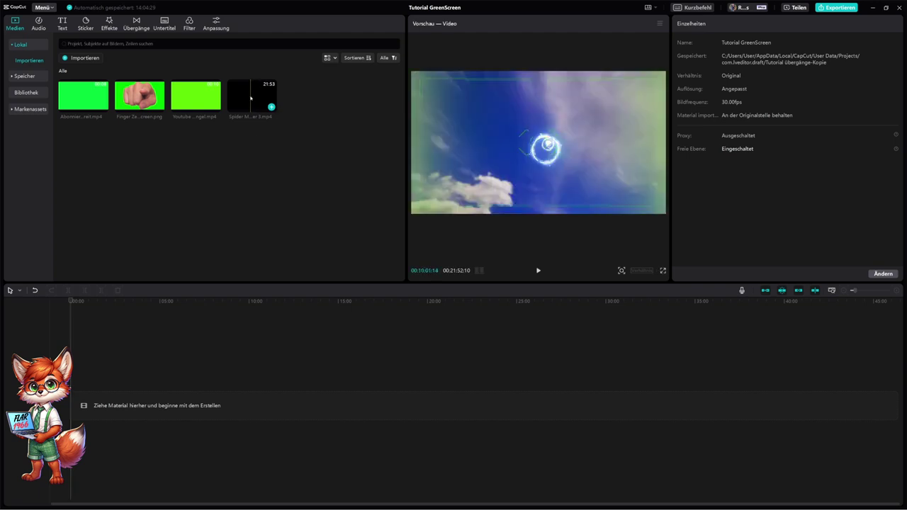
mouse_move(252, 97)
mouse_down()
mouse_move(98, 427)
mouse_move(83, 408)
mouse_up()
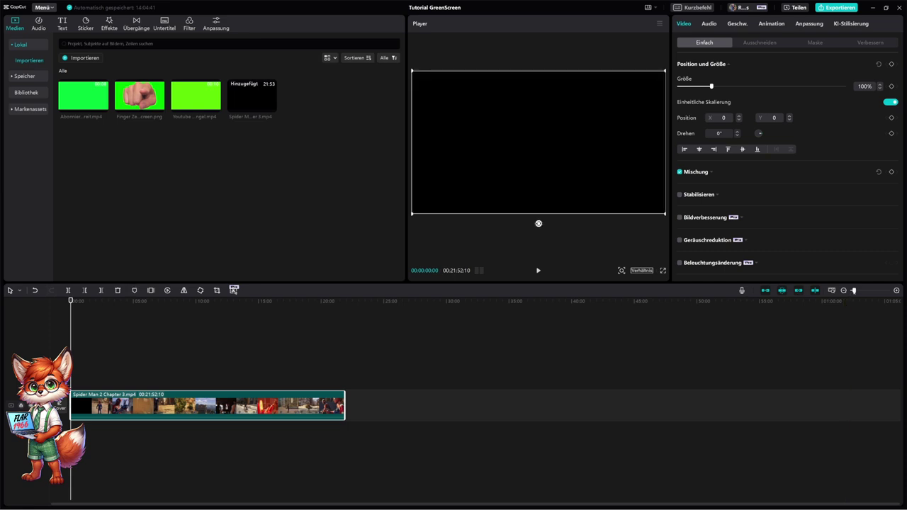
drag(853, 291, 867, 290)
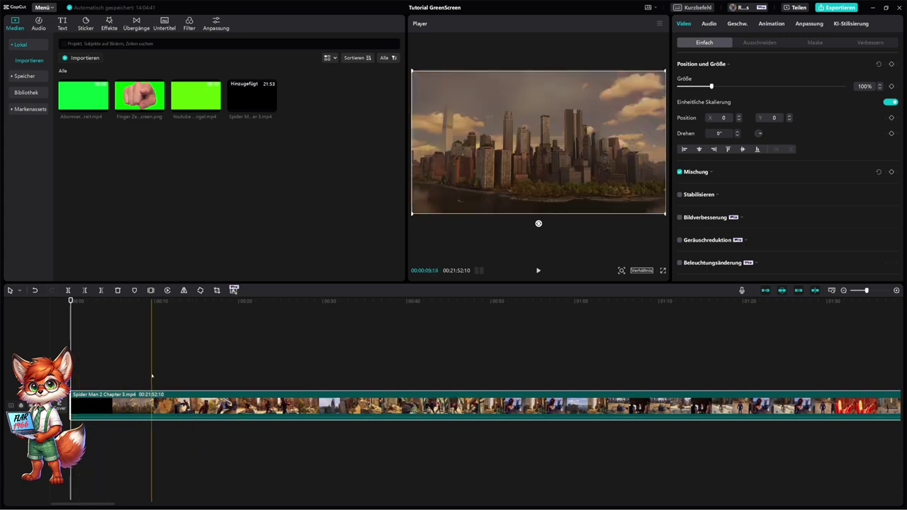
click(151, 428)
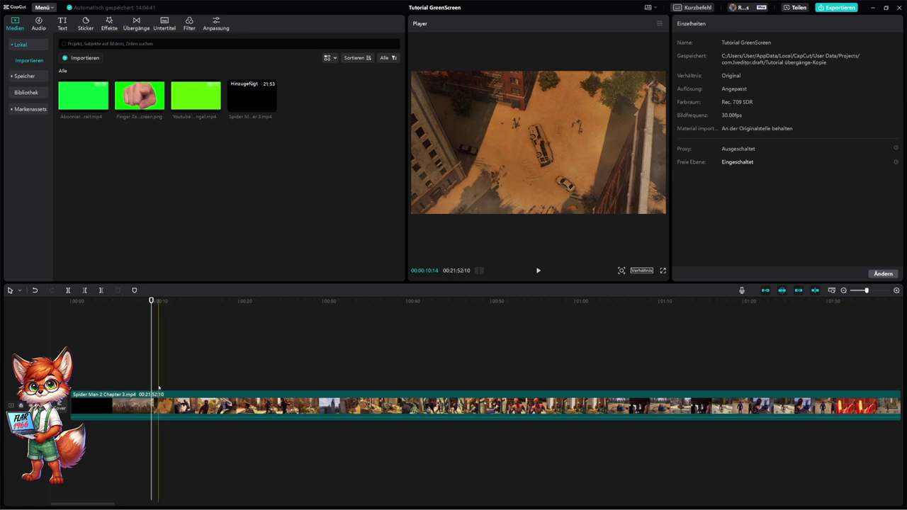
Step: Drop the Abonnieren Bauchbinde clip on an overlay track starting near 01:00
click(574, 309)
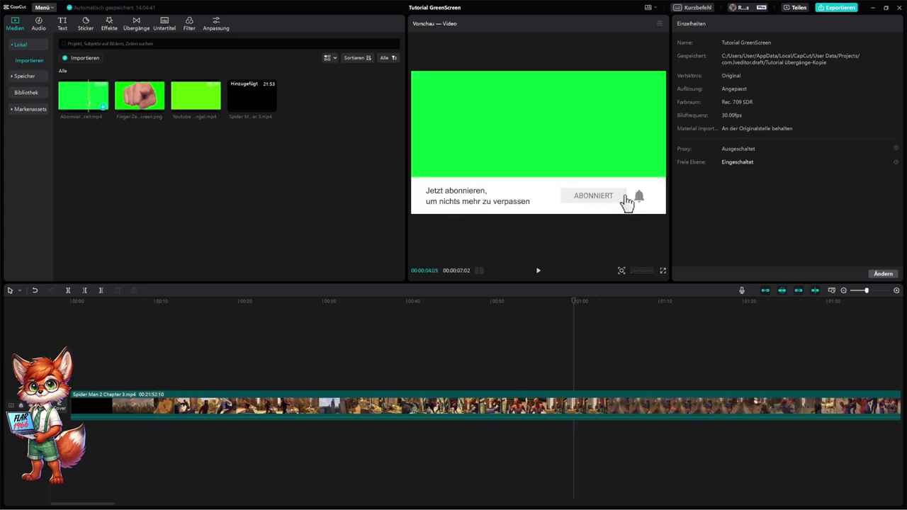
drag(105, 106, 587, 389)
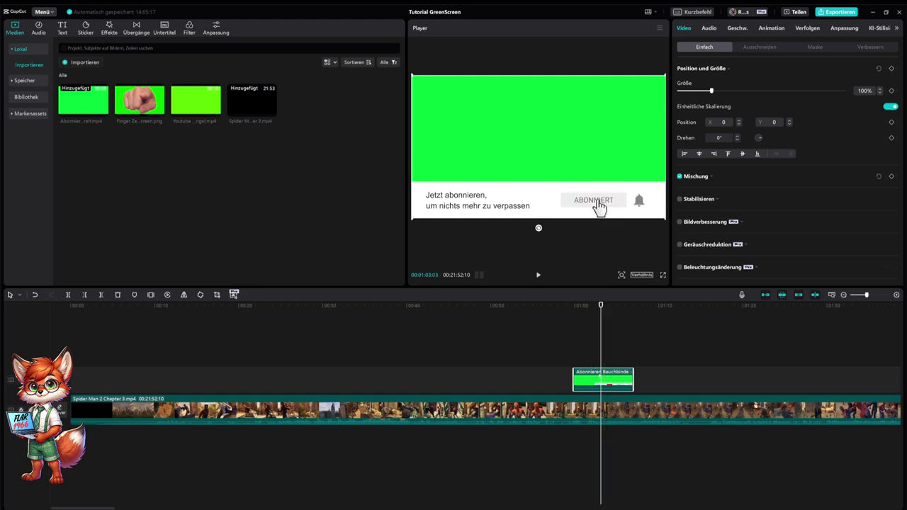
Step: Chroma-key the banner's green using the Farbwähler eyedropper, with Stärke set to 50
click(760, 47)
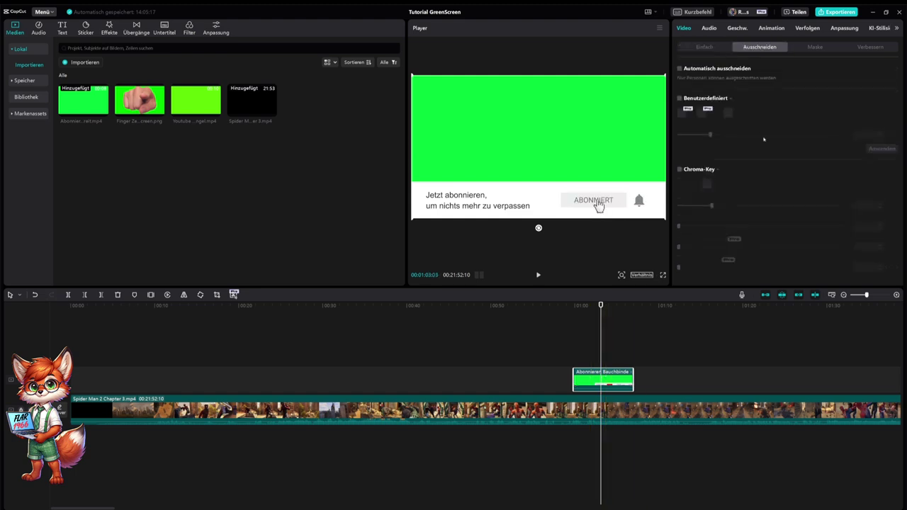
click(680, 170)
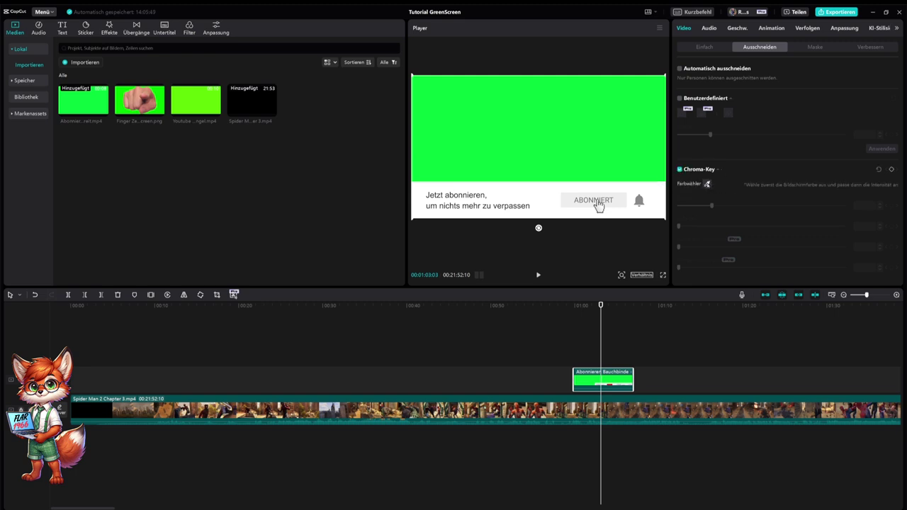
click(707, 184)
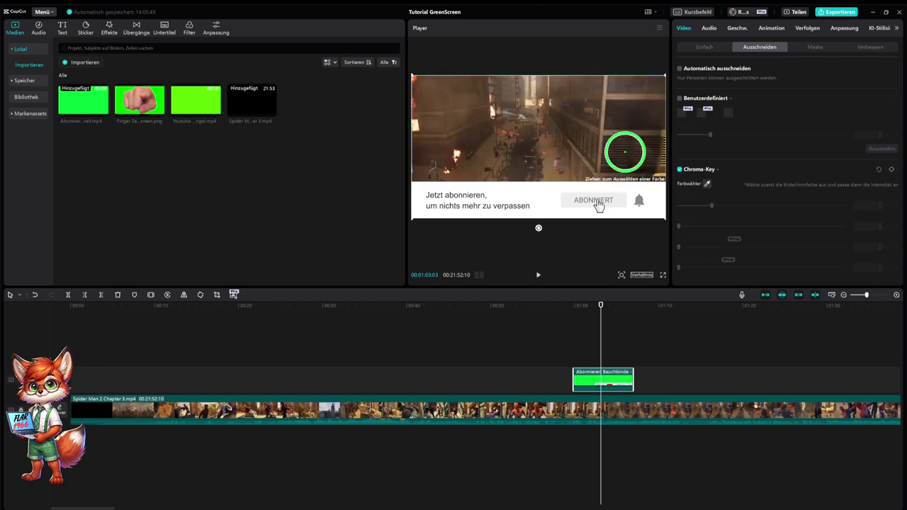
click(627, 120)
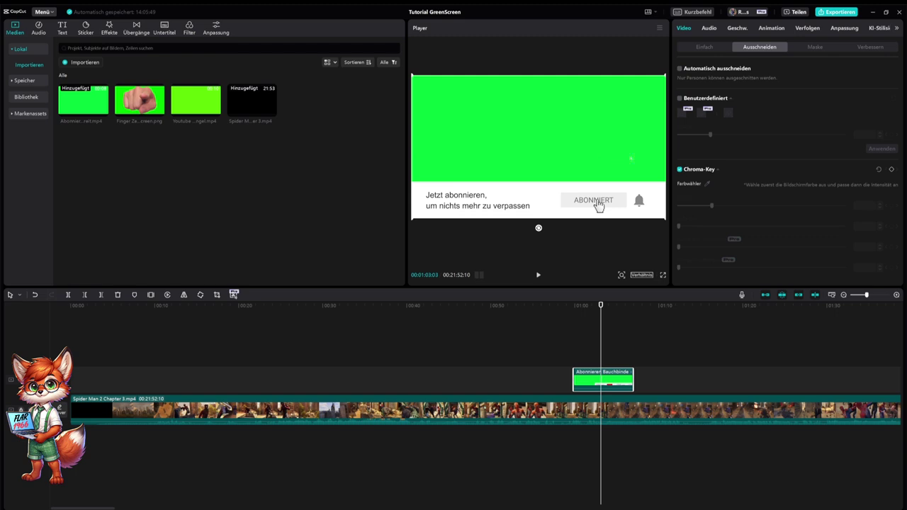
click(707, 184)
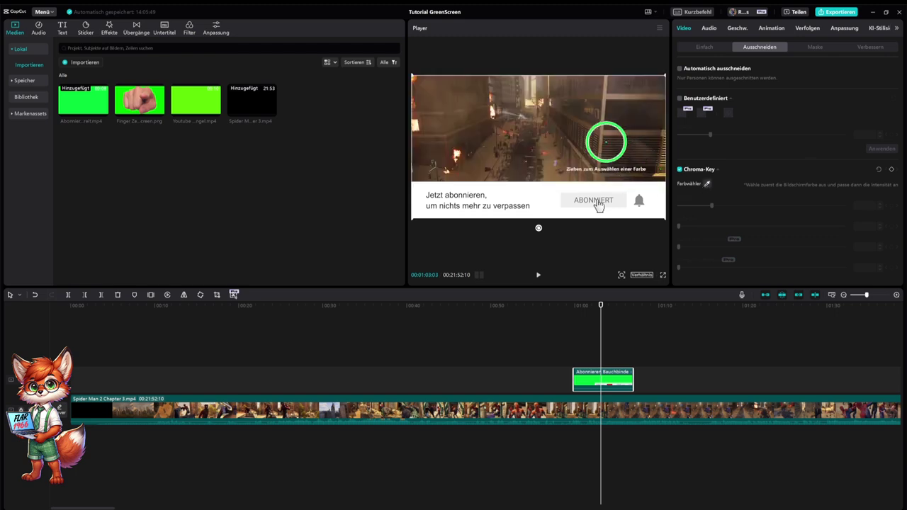
click(606, 142)
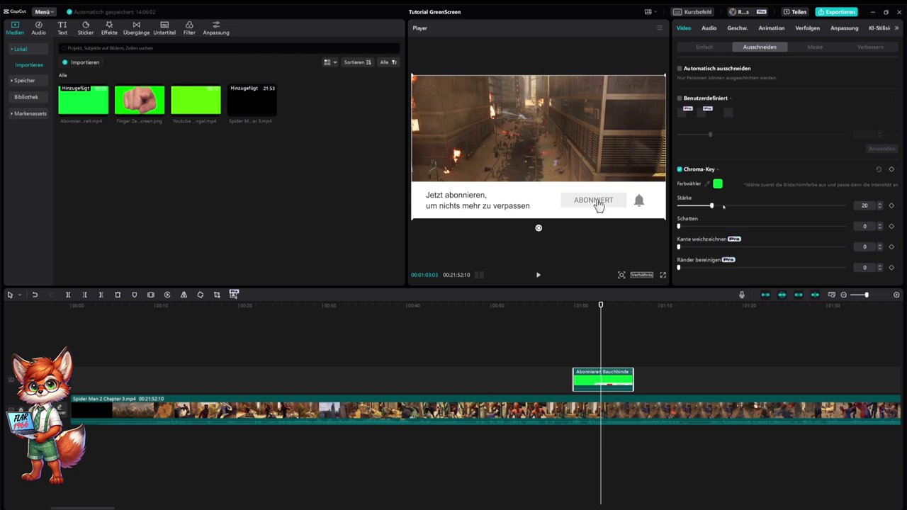
drag(724, 207, 844, 206)
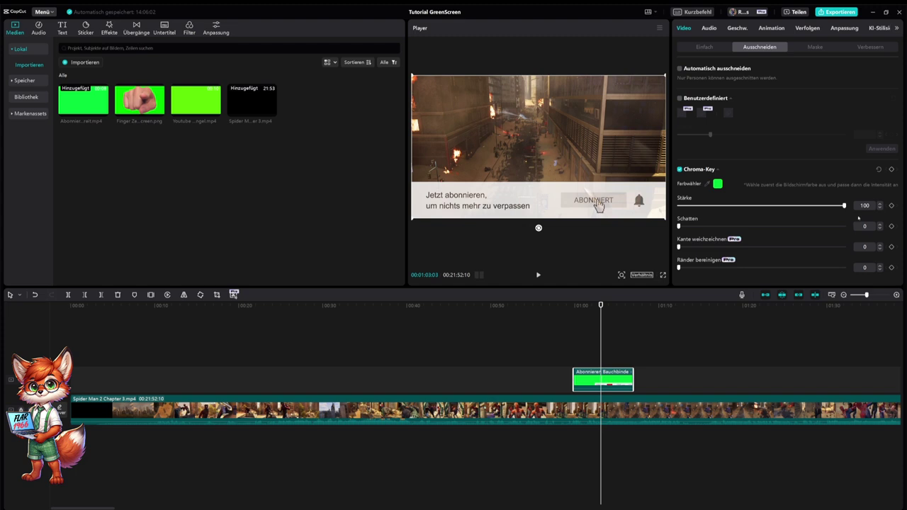
drag(844, 205, 762, 212)
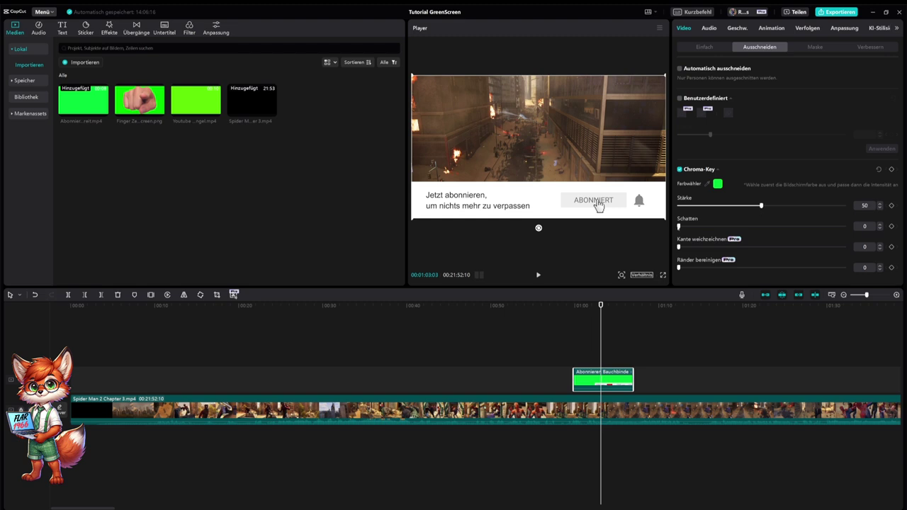
Step: Set the banner's chroma-key Schatten to 28 and play it back over the gameplay
drag(679, 226, 724, 226)
mouse_move(679, 247)
mouse_down()
mouse_move(722, 247)
mouse_move(676, 247)
mouse_up()
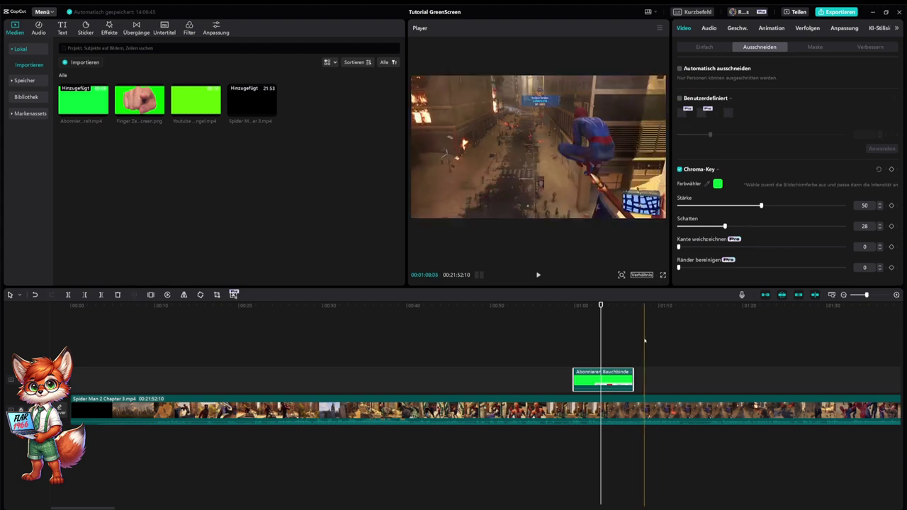
click(596, 305)
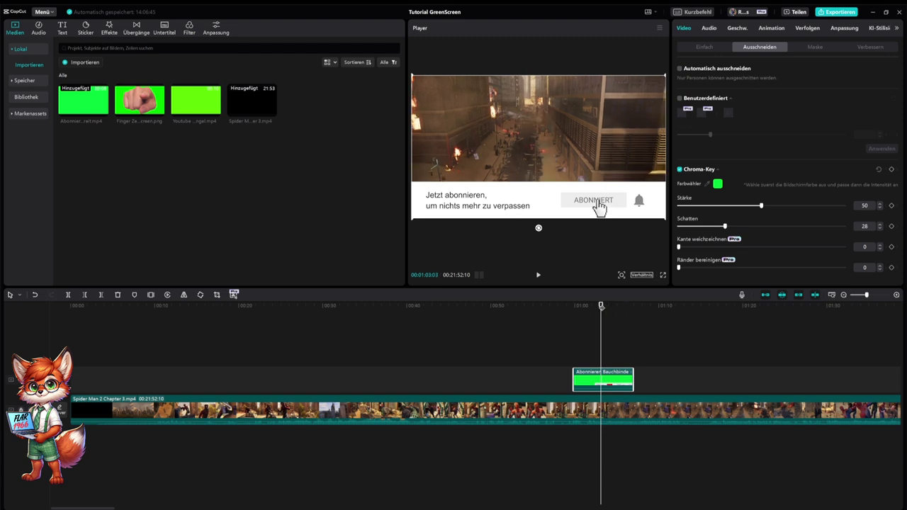
mouse_move(563, 306)
mouse_down()
mouse_move(634, 307)
mouse_move(568, 308)
mouse_up()
click(538, 276)
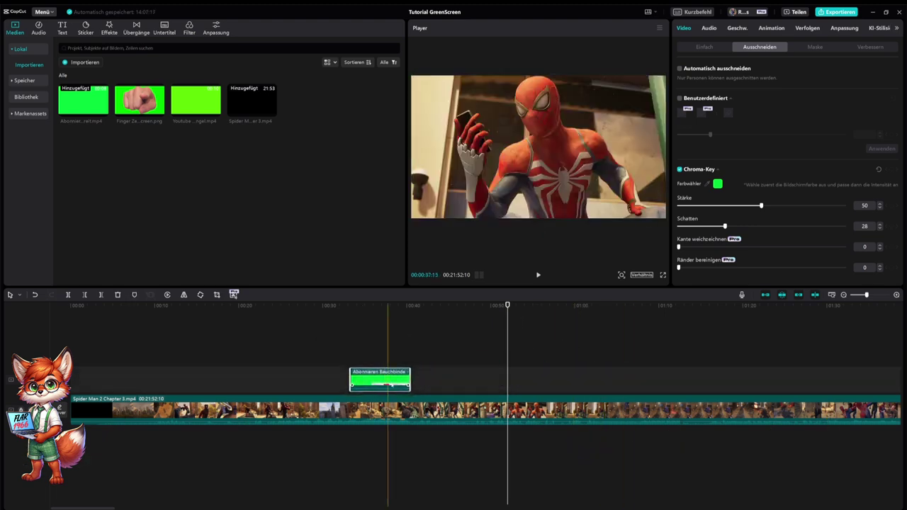
Step: Shift the subscribe banner to start around 00:32, check its start, and preview the bell clip
mouse_move(507, 305)
mouse_down()
mouse_move(370, 307)
mouse_move(339, 321)
mouse_move(376, 320)
mouse_move(345, 321)
mouse_move(363, 321)
mouse_up()
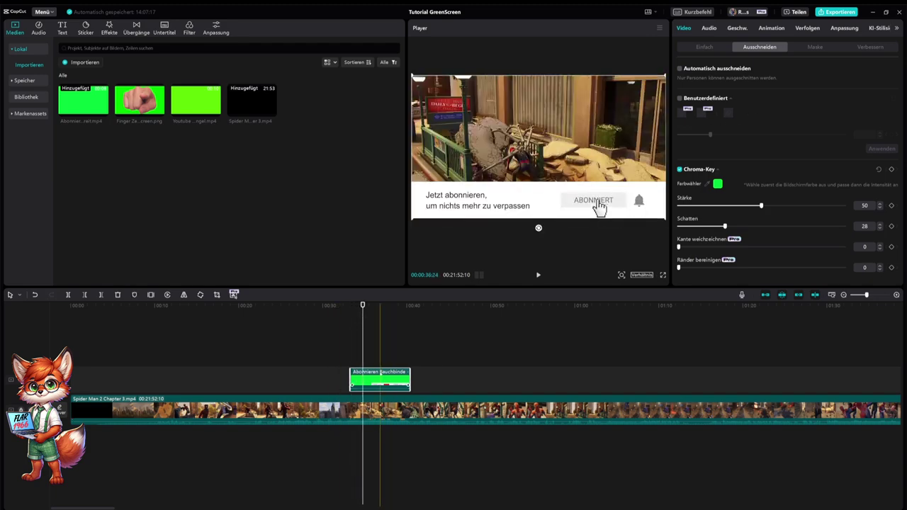
mouse_move(364, 306)
mouse_down()
mouse_move(346, 310)
mouse_move(376, 314)
mouse_up()
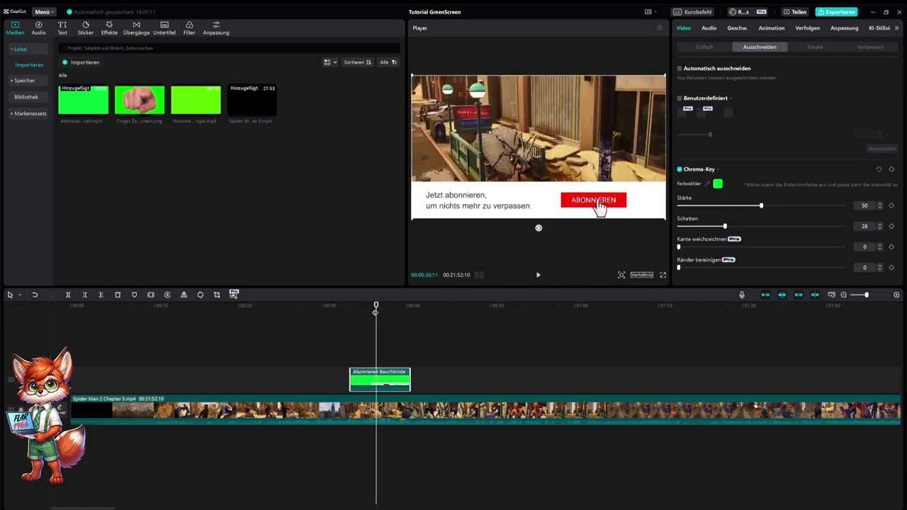
click(193, 103)
Step: Place the Youtube Abonnieren Klingel bell clip on the overlay track after the banner
drag(193, 103, 476, 383)
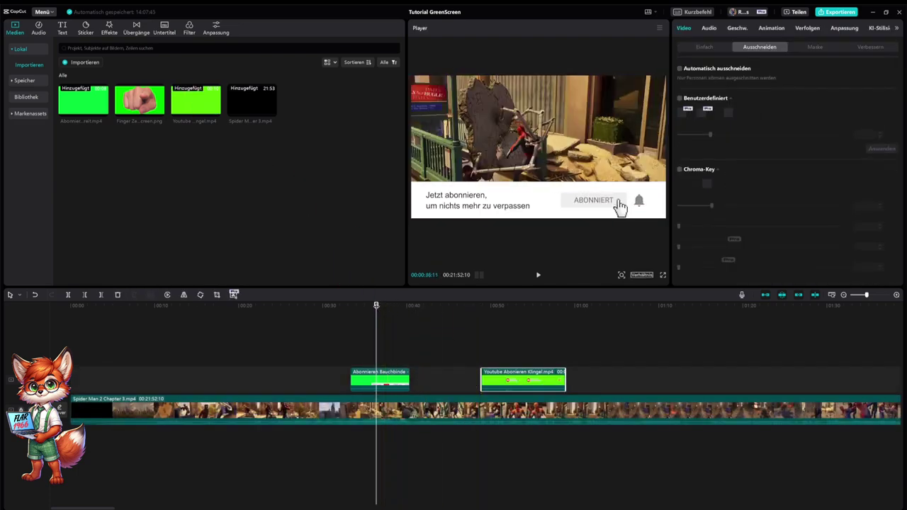
drag(406, 318, 488, 325)
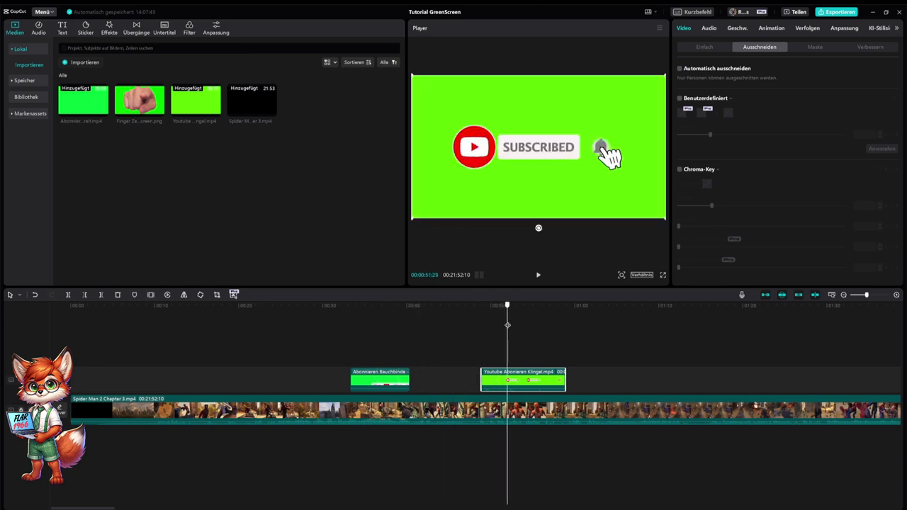
mouse_move(488, 325)
mouse_down()
mouse_move(474, 328)
mouse_move(498, 330)
mouse_up()
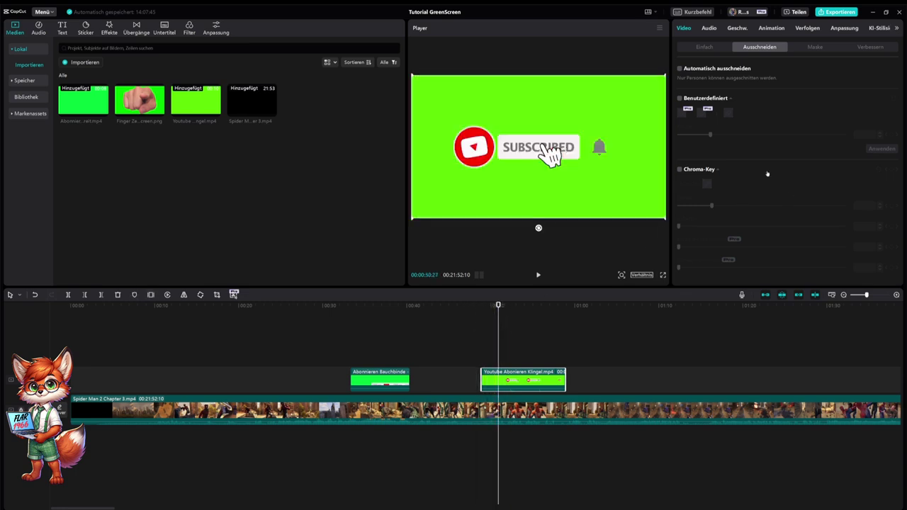
Step: Chroma-key the bell clip's green with the Farbwähler and set key strength to 59
click(680, 170)
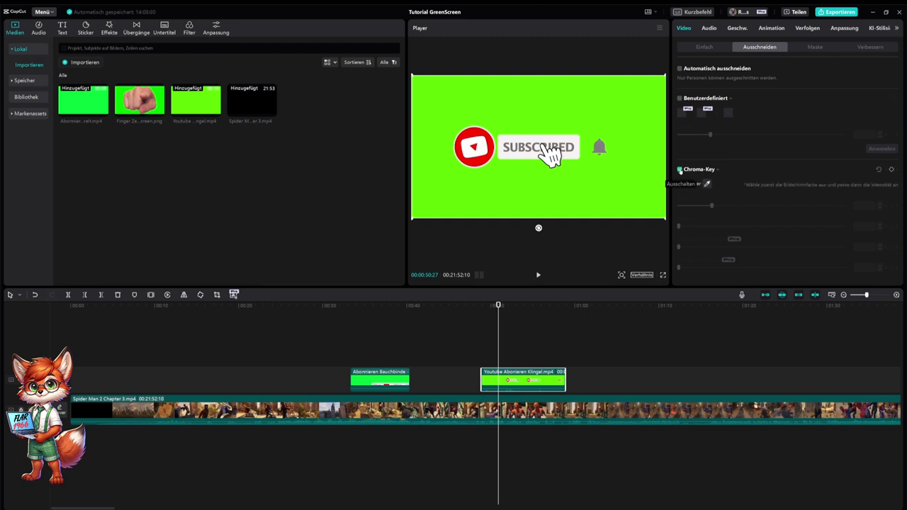
click(707, 184)
click(640, 156)
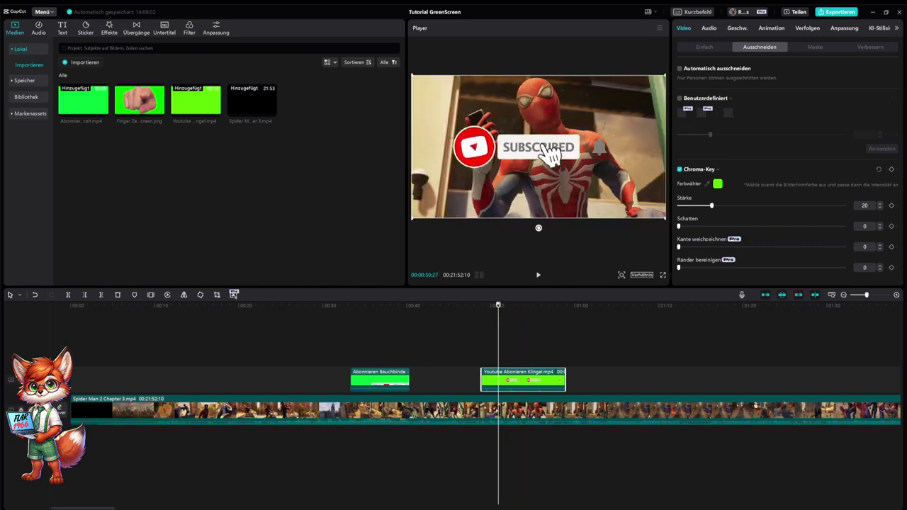
click(475, 310)
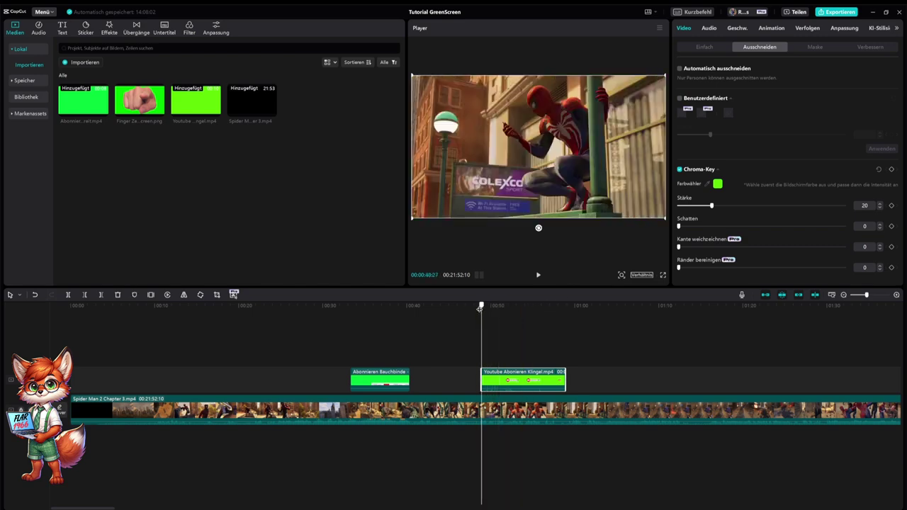
click(538, 275)
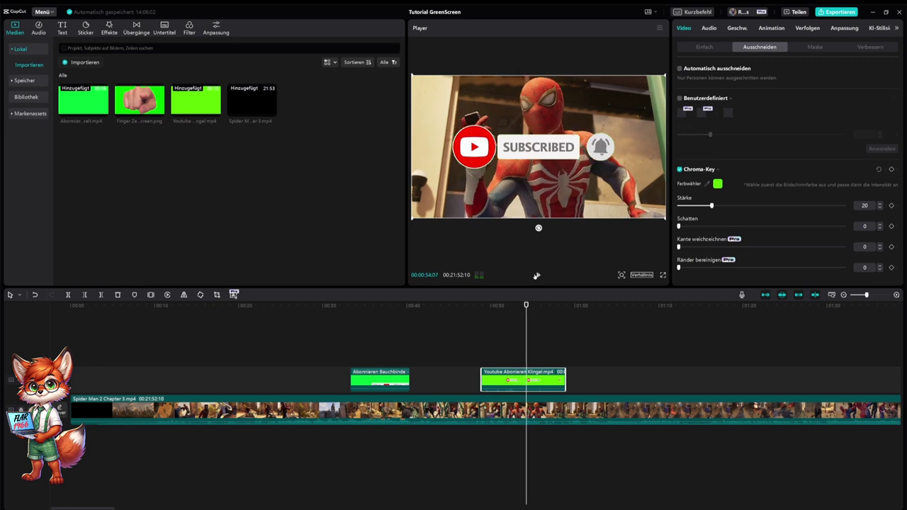
click(537, 275)
drag(712, 206, 844, 205)
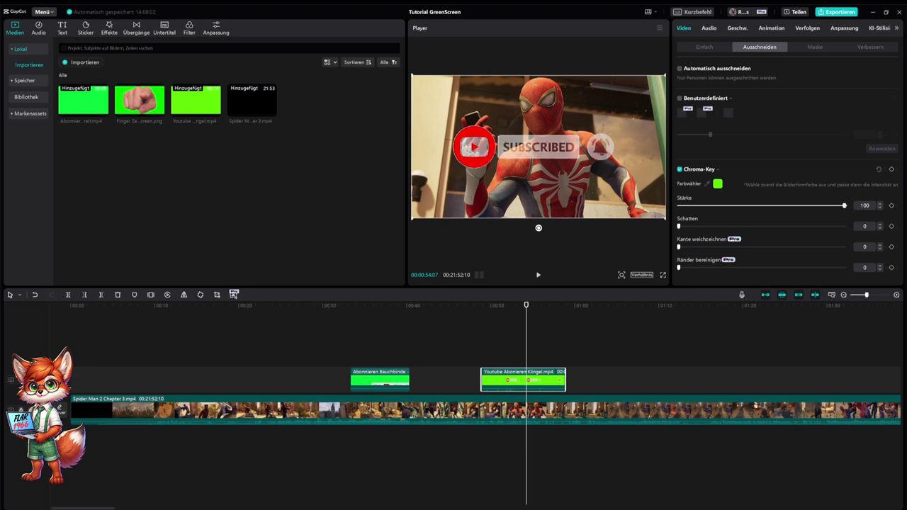
drag(844, 205, 786, 205)
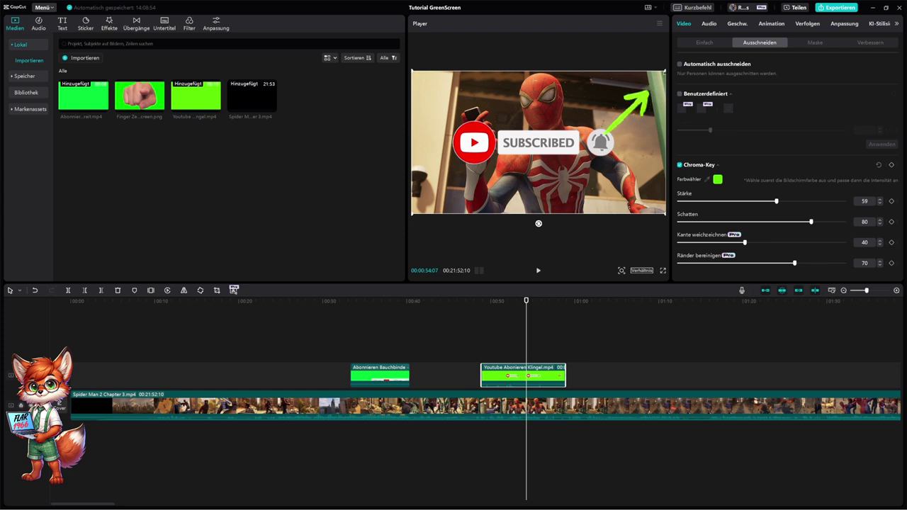
Step: Resize the bell overlay to 40%, move it lower in the frame, and review playback
drag(664, 71, 613, 104)
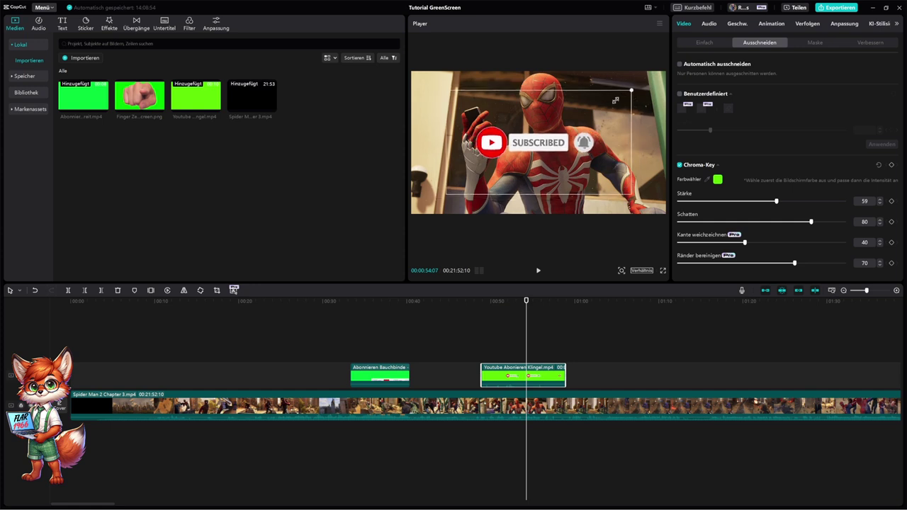
drag(613, 103, 616, 102)
click(706, 42)
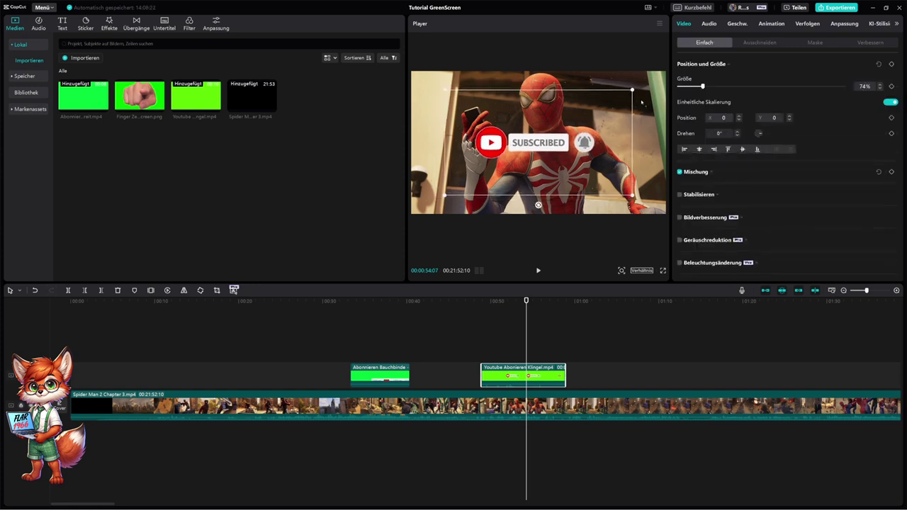
drag(636, 92, 643, 88)
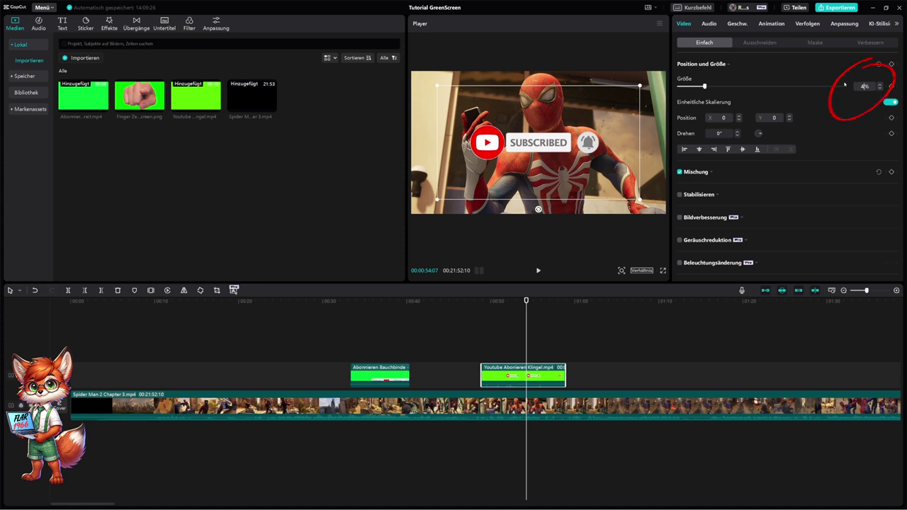
text(40)
key(Return)
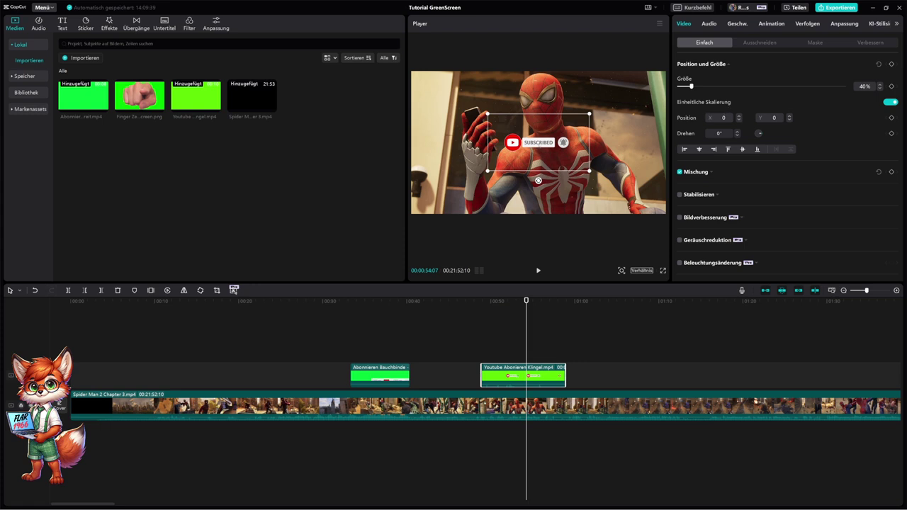
drag(539, 142, 539, 207)
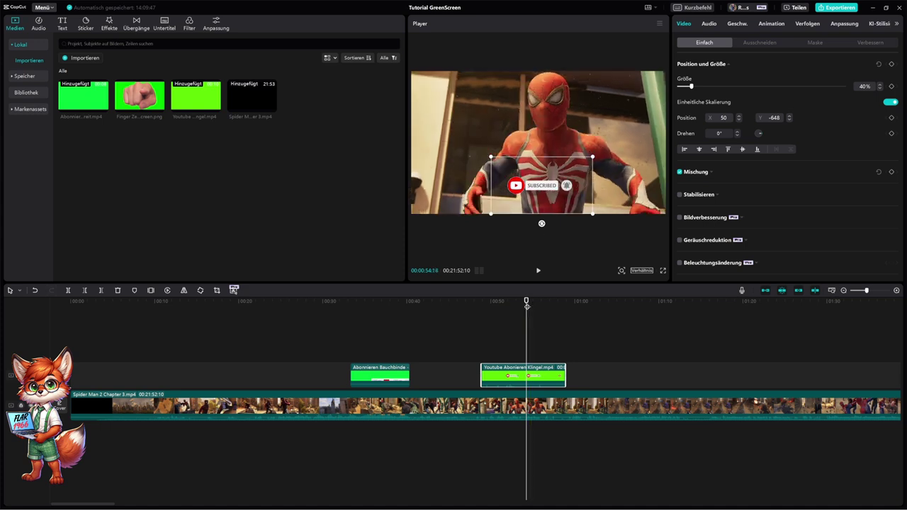
mouse_move(526, 301)
mouse_down()
mouse_move(485, 302)
mouse_move(555, 306)
mouse_move(481, 302)
mouse_up()
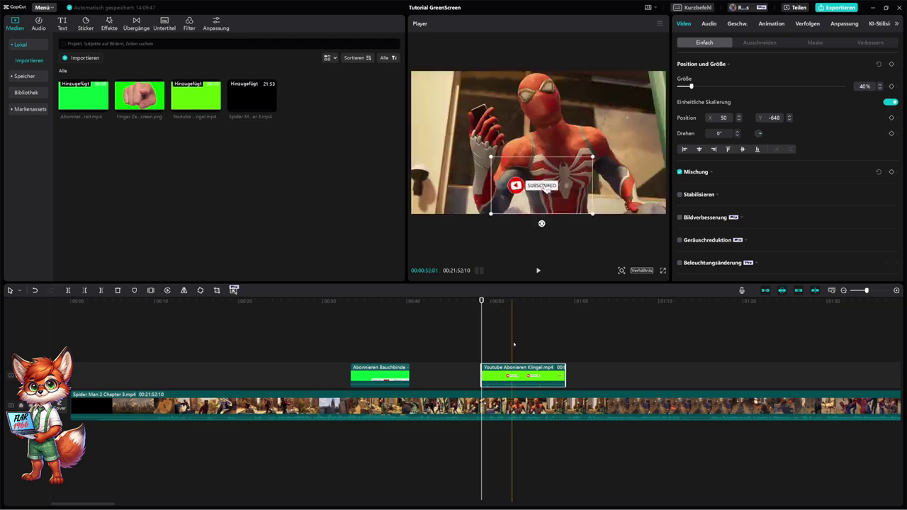
click(538, 270)
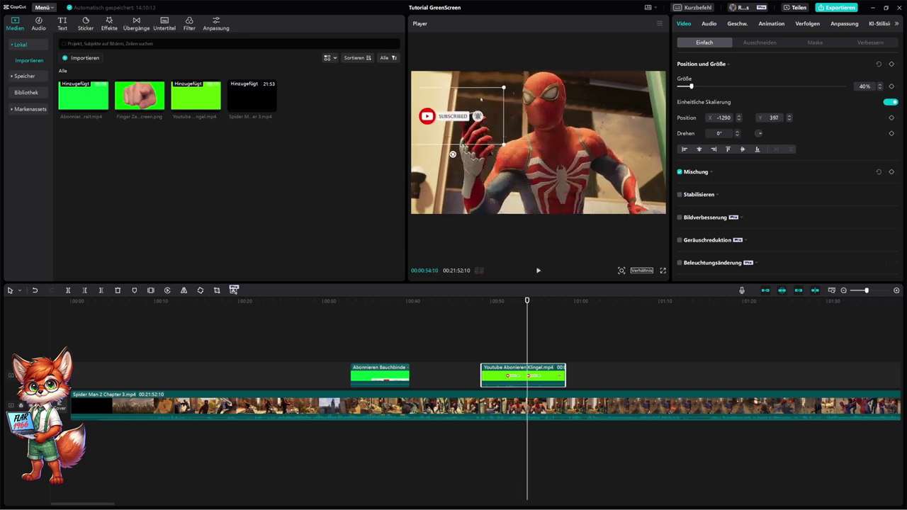
Step: Enlarge the bell overlay to 147% at X 90, Y 207 and shift its clip slightly earlier
mouse_move(542, 103)
mouse_down()
mouse_move(620, 93)
mouse_move(565, 115)
mouse_up()
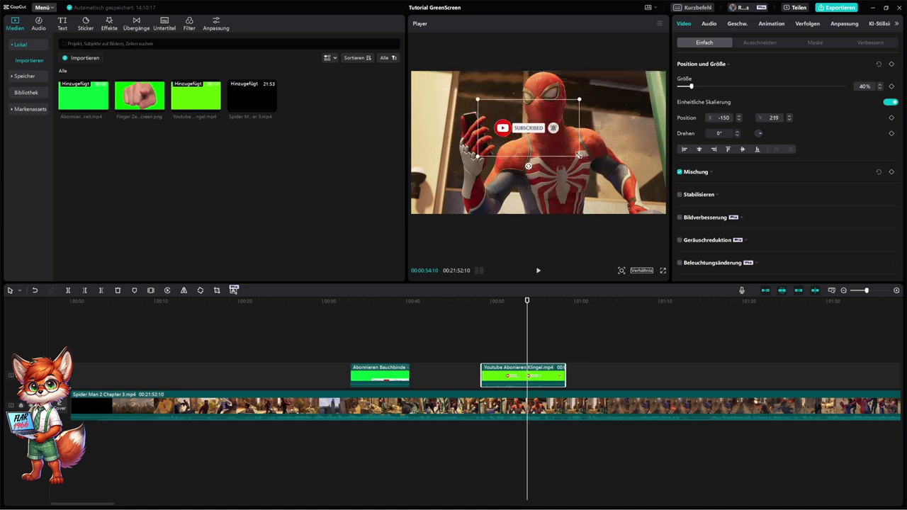
drag(629, 186, 713, 261)
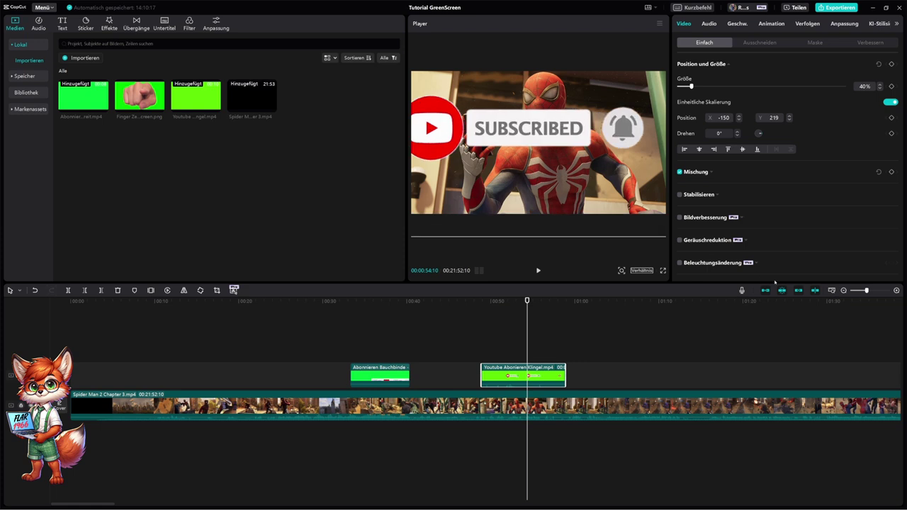
drag(528, 141, 544, 142)
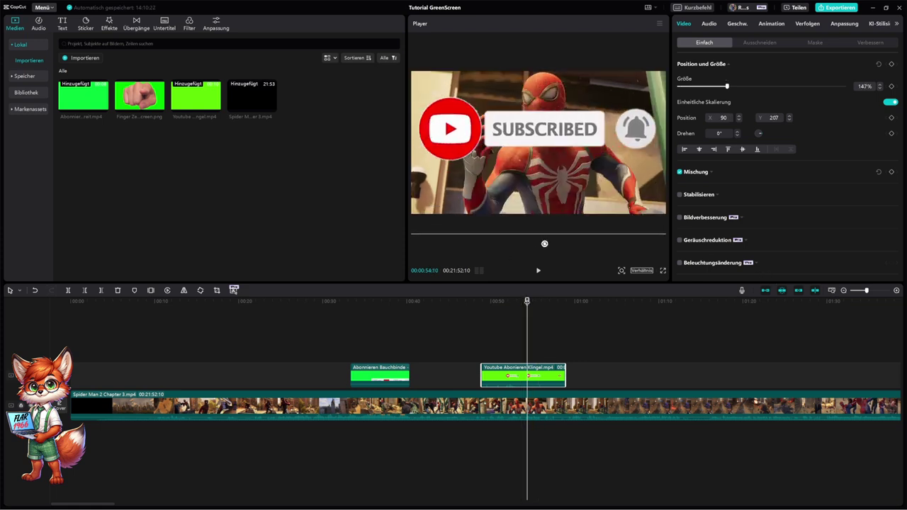
click(538, 271)
click(538, 271)
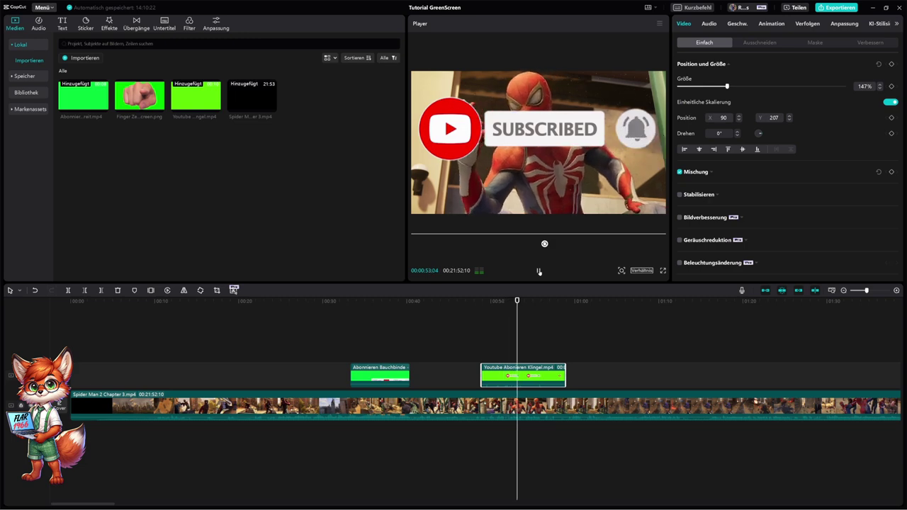
click(539, 271)
drag(510, 386, 474, 383)
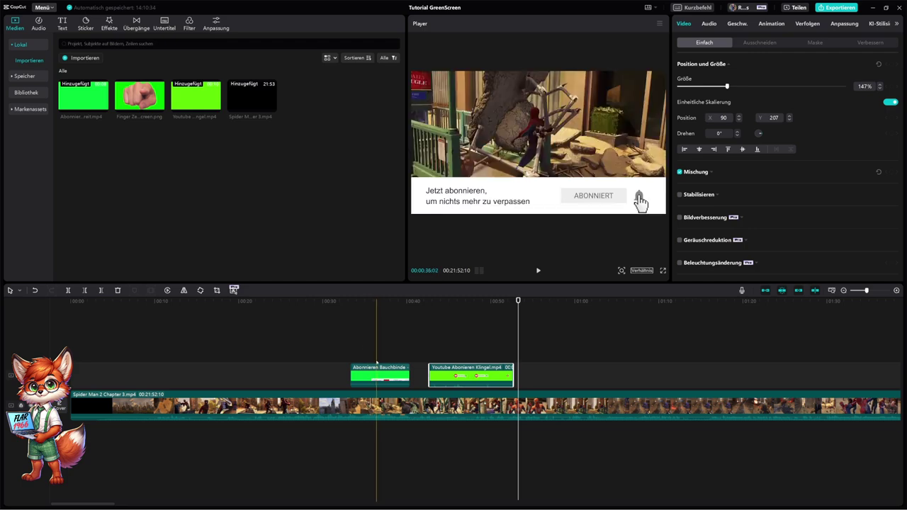
Step: Move the Abonnieren Bauchbinde banner up to the top edge of the frame
click(397, 375)
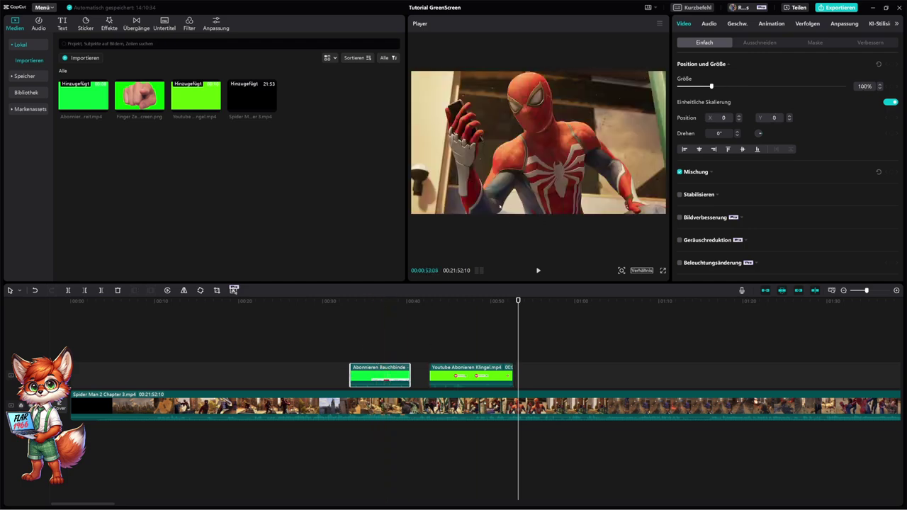
click(376, 351)
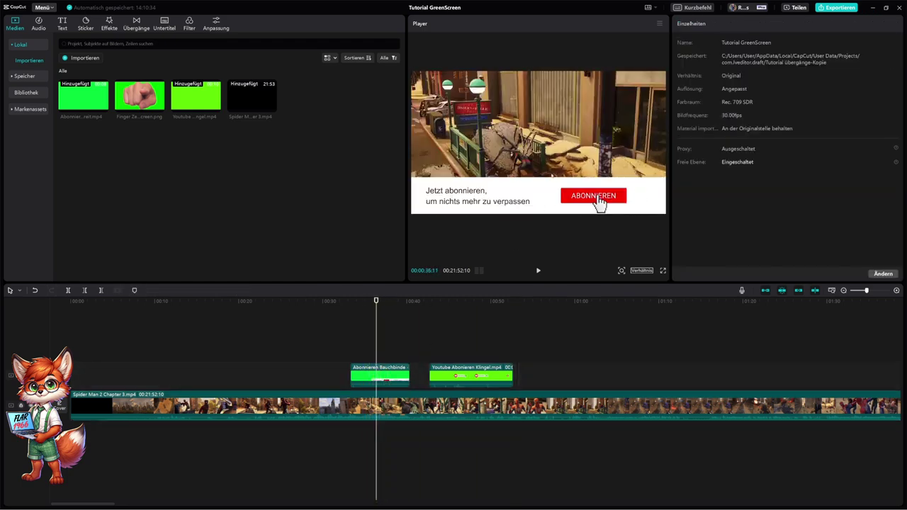
click(532, 198)
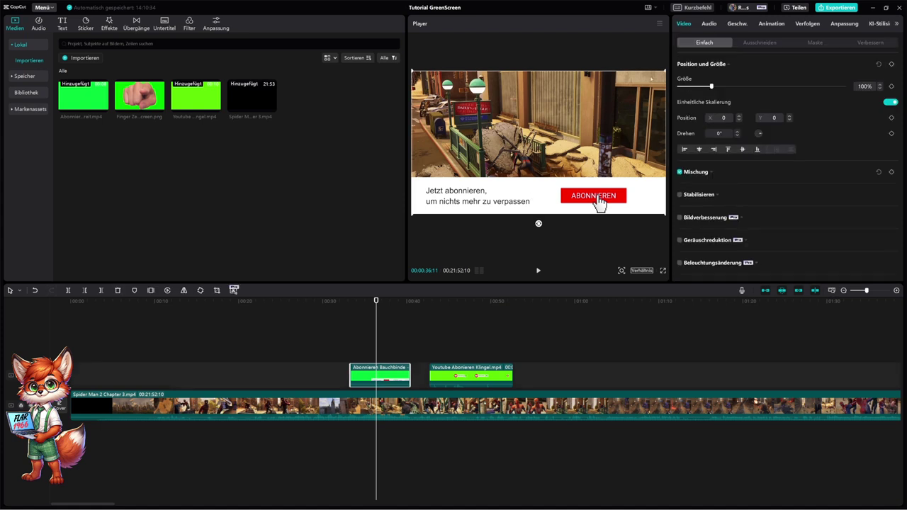
drag(651, 80, 577, 47)
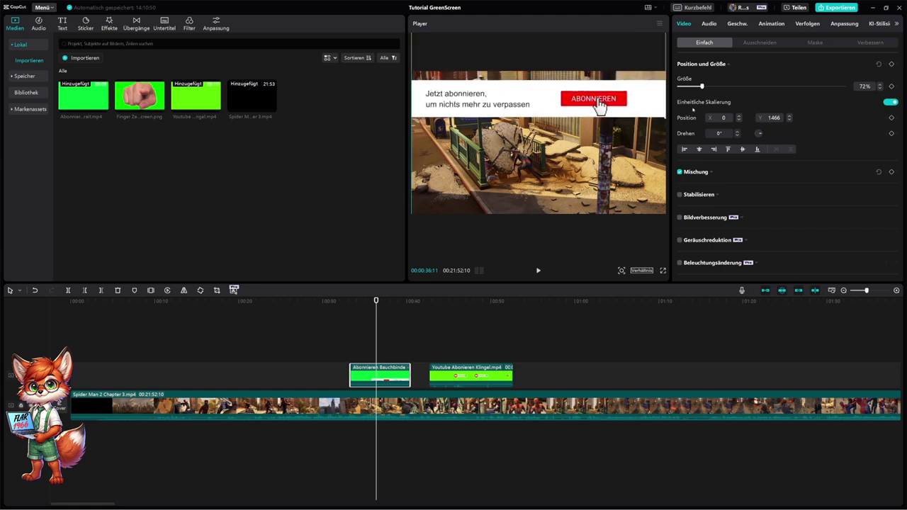
drag(599, 105, 599, 92)
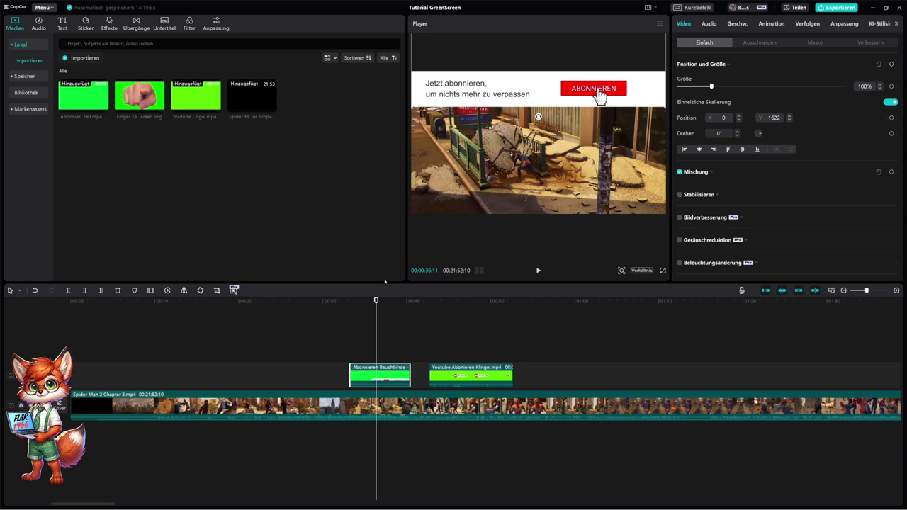
Step: Review the top-placed banner and add Finger Zeig Green Screen.png after the bell clip
click(340, 302)
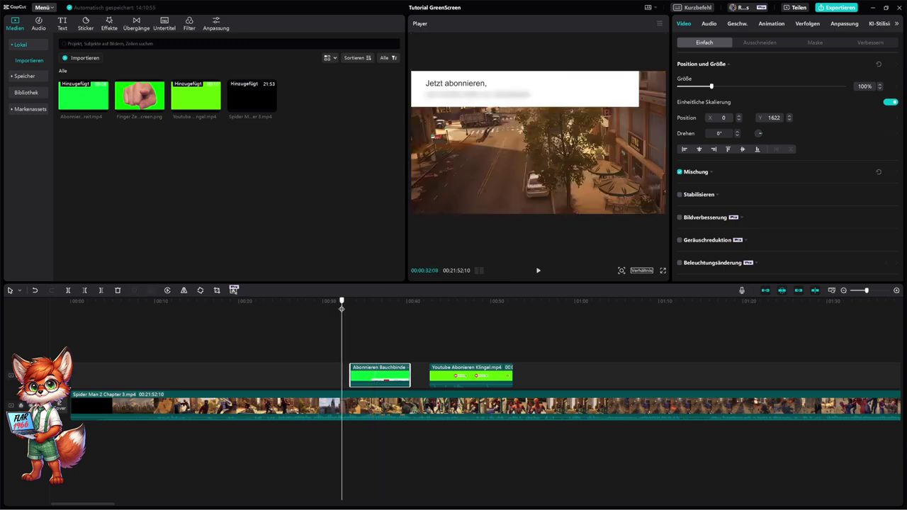
click(538, 272)
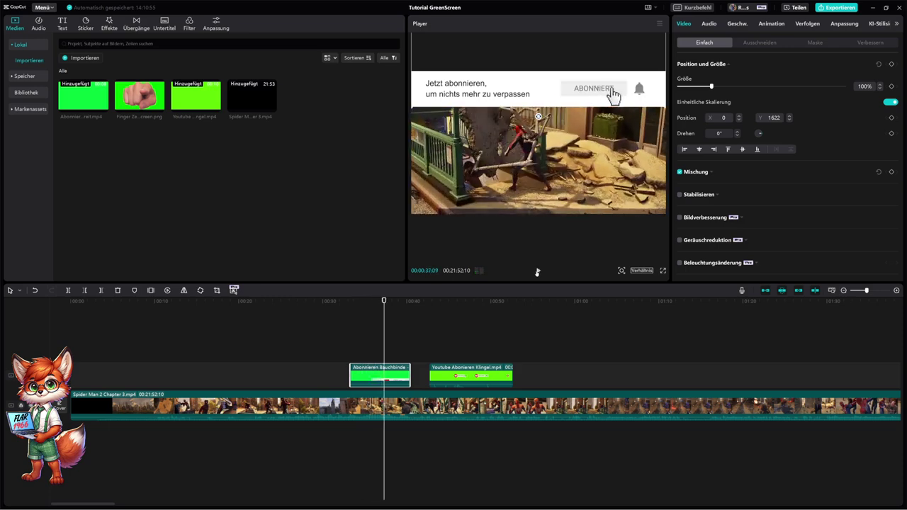
mouse_move(140, 96)
mouse_down()
mouse_move(557, 375)
mouse_move(638, 377)
mouse_up()
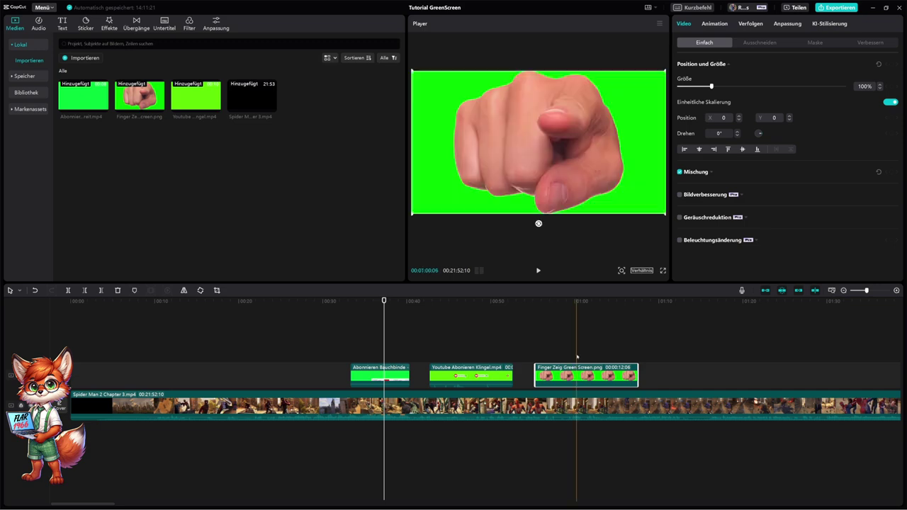
Step: Lengthen the pointing-finger clip to 00:00:27:28, preview it, and bring up its Ausschneiden settings
click(578, 454)
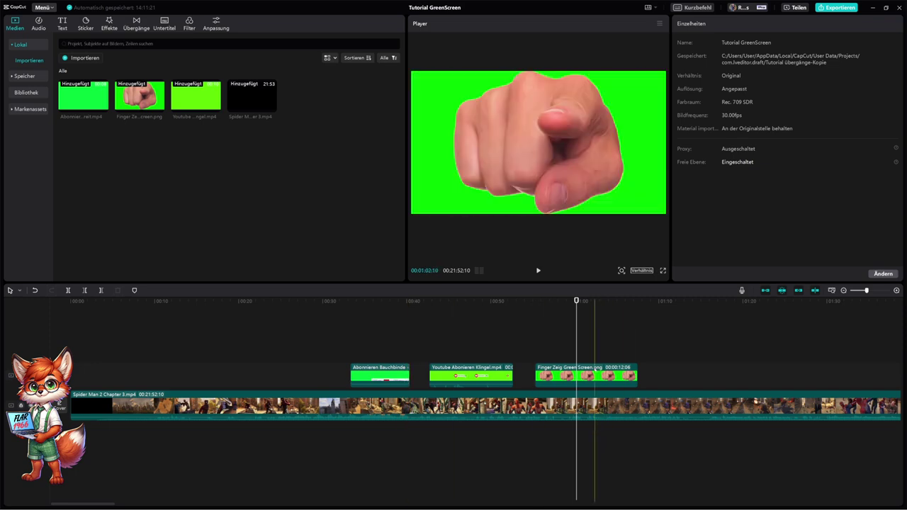
click(601, 374)
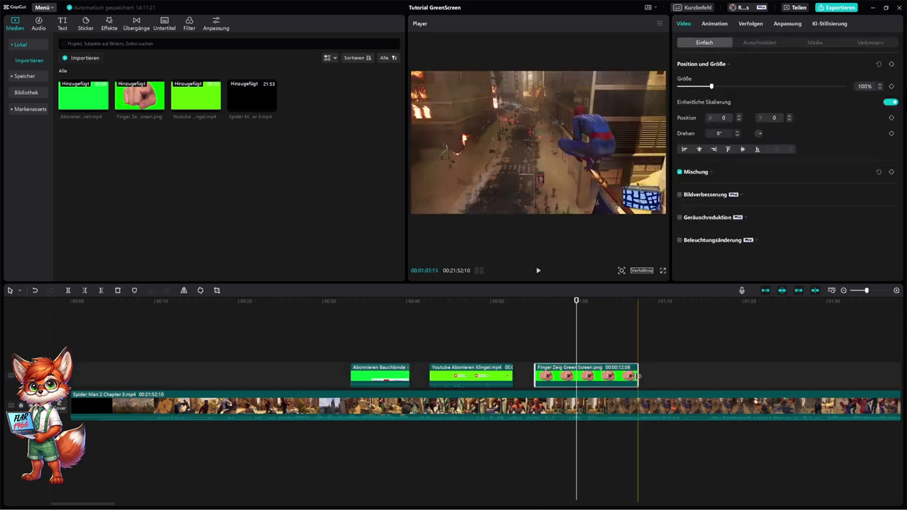
drag(636, 376, 771, 377)
click(538, 270)
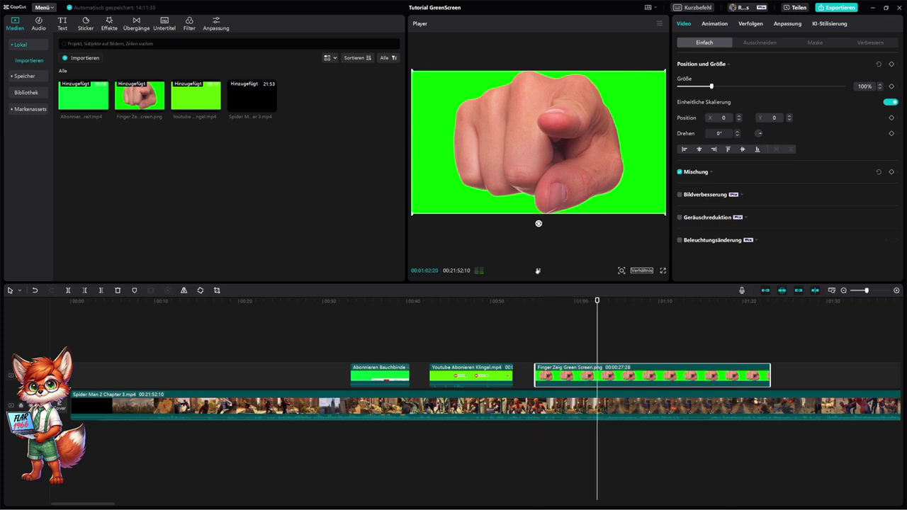
click(538, 270)
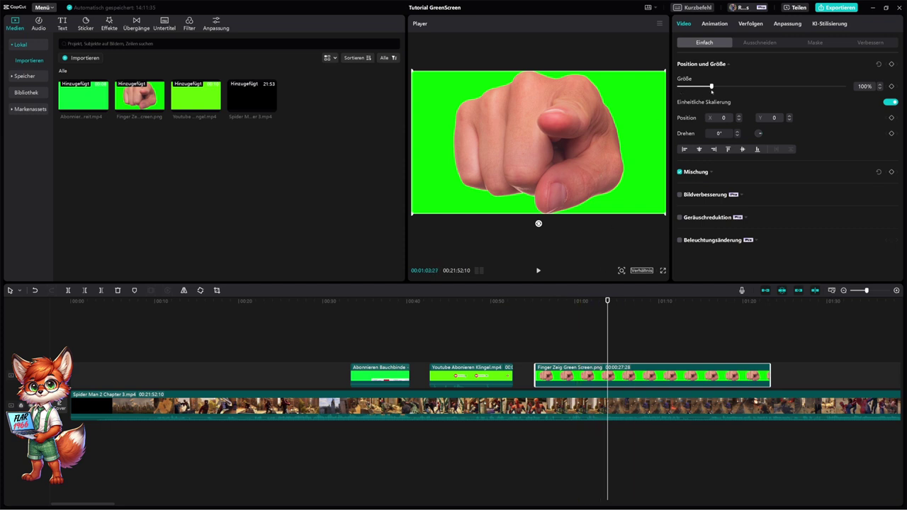
click(759, 44)
Step: Chroma-key the finger clip's green, shrink the hand overlay, and trim its clip much shorter
click(680, 165)
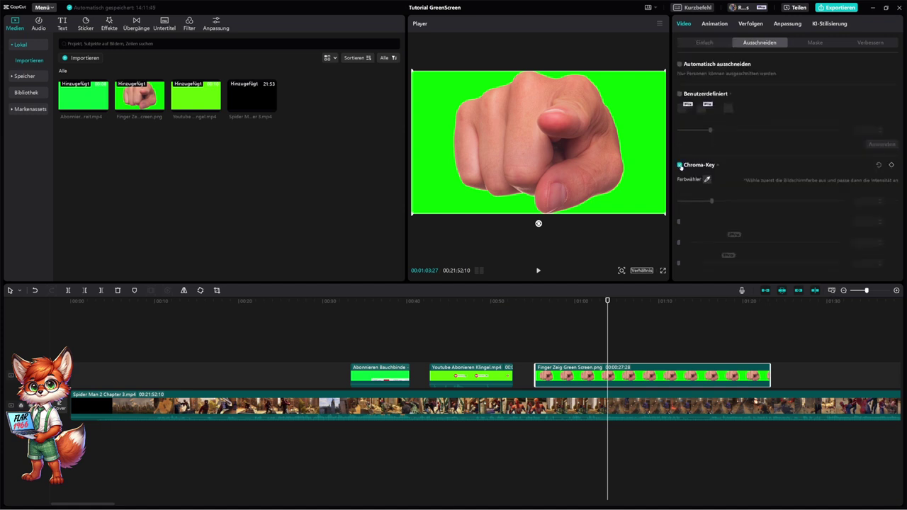
click(707, 179)
click(644, 148)
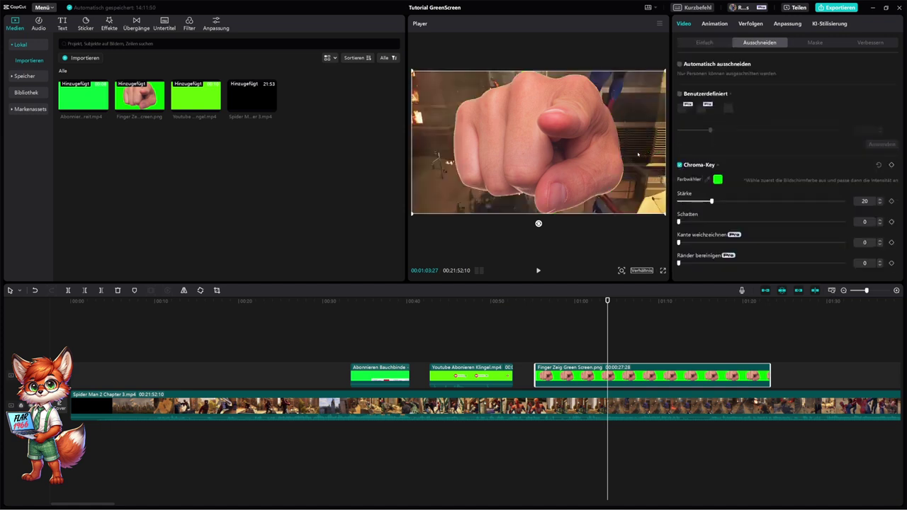
drag(665, 72, 586, 134)
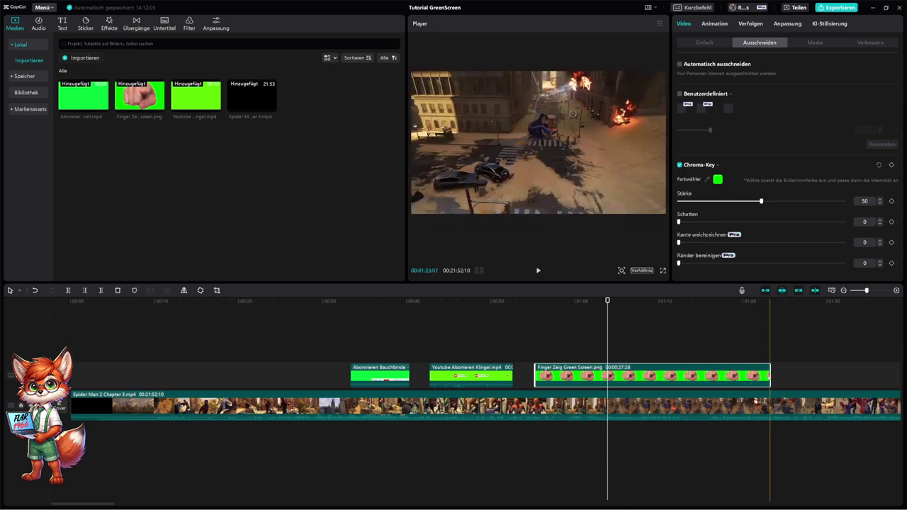
drag(770, 376, 589, 382)
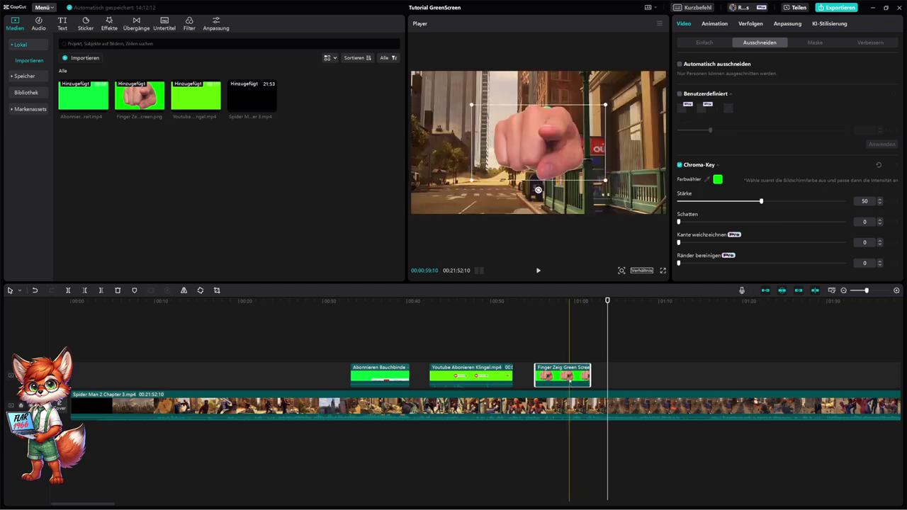
Step: Move the shortened finger clip later so it starts at the playhead around 1:17
drag(571, 379, 610, 381)
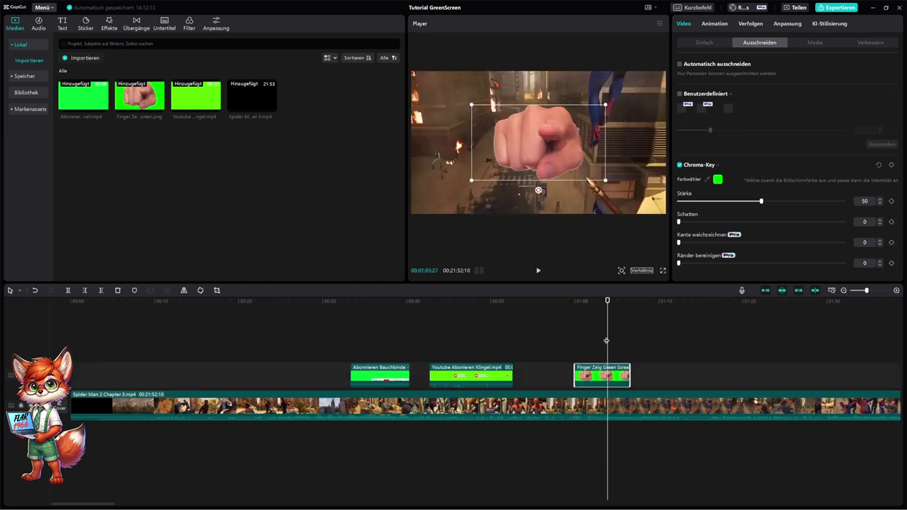
mouse_move(607, 335)
mouse_down()
mouse_move(625, 309)
mouse_move(639, 312)
mouse_up()
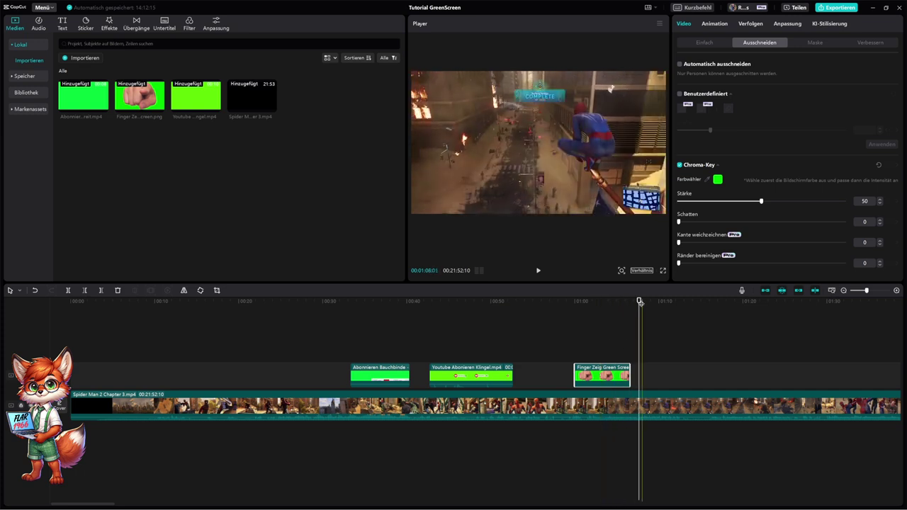
drag(603, 376, 636, 376)
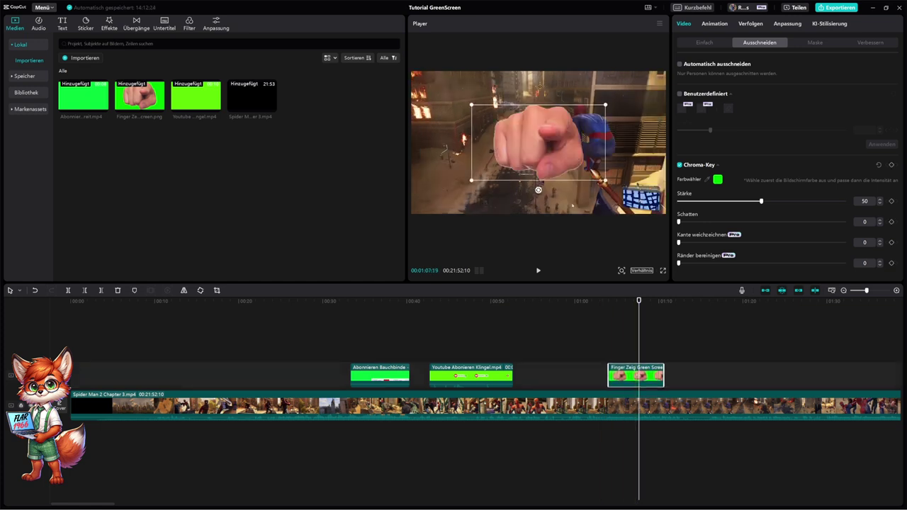
mouse_move(636, 376)
mouse_down()
mouse_move(657, 376)
mouse_move(634, 376)
mouse_up()
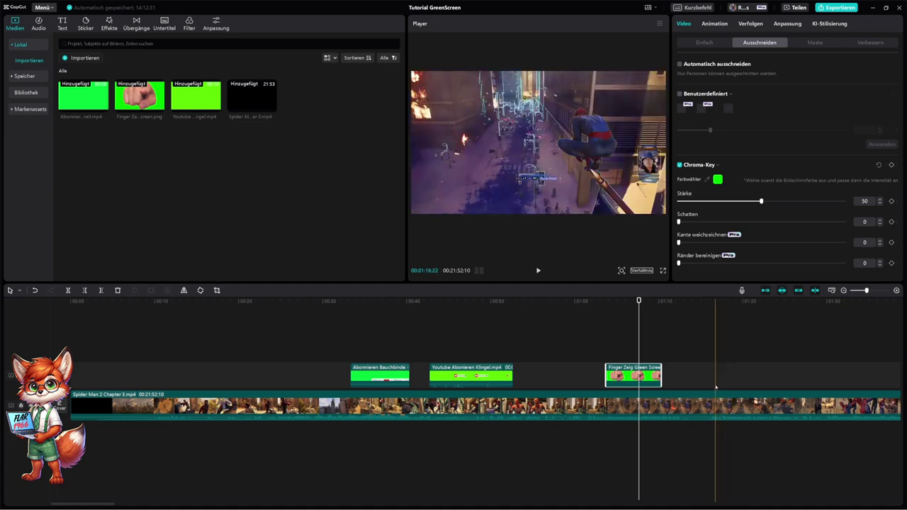
click(721, 389)
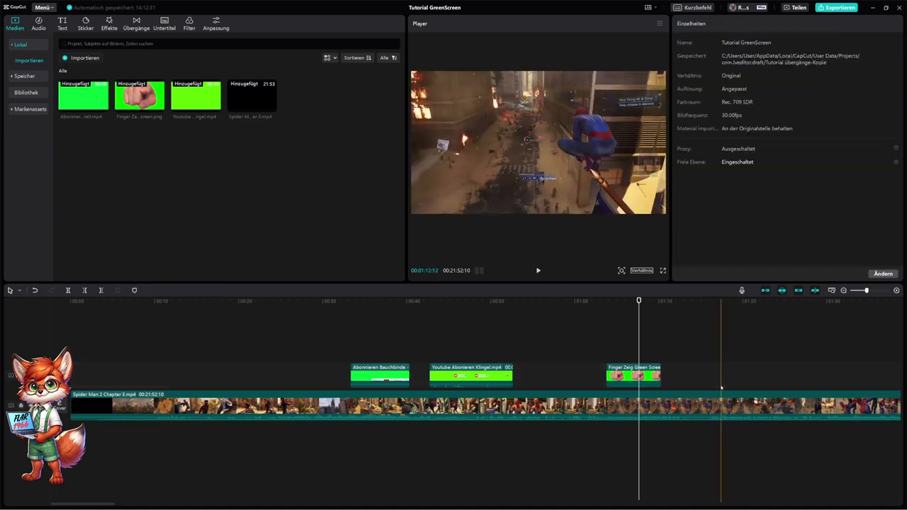
drag(633, 376, 747, 376)
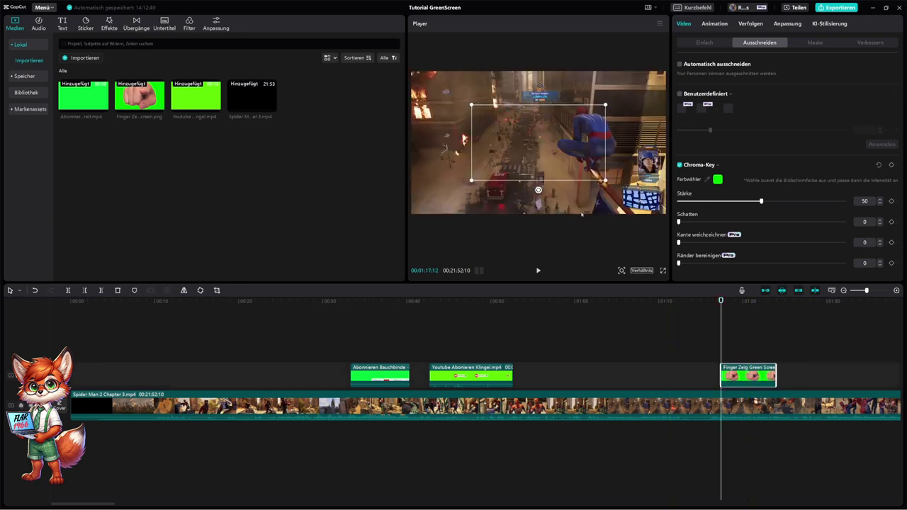
Step: Make the pointing-finger overlay slightly smaller, to about 40% size
drag(603, 180, 582, 165)
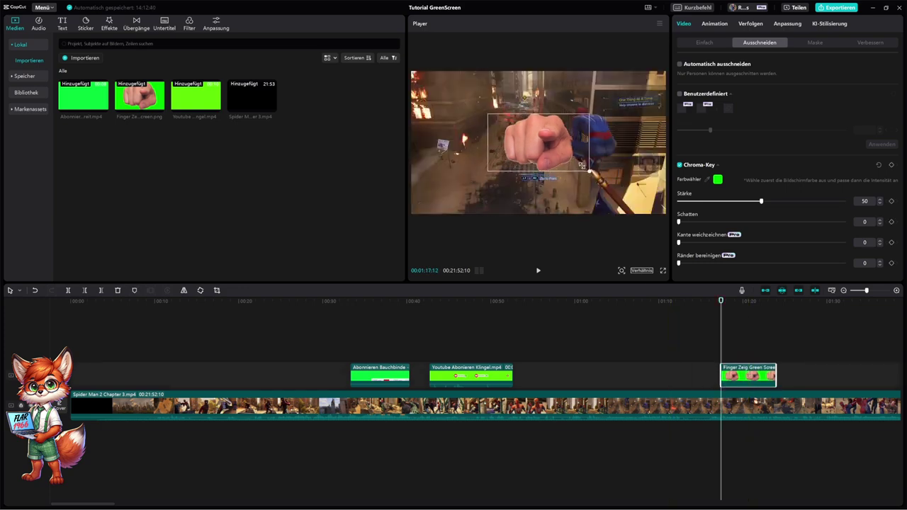
click(109, 24)
click(804, 302)
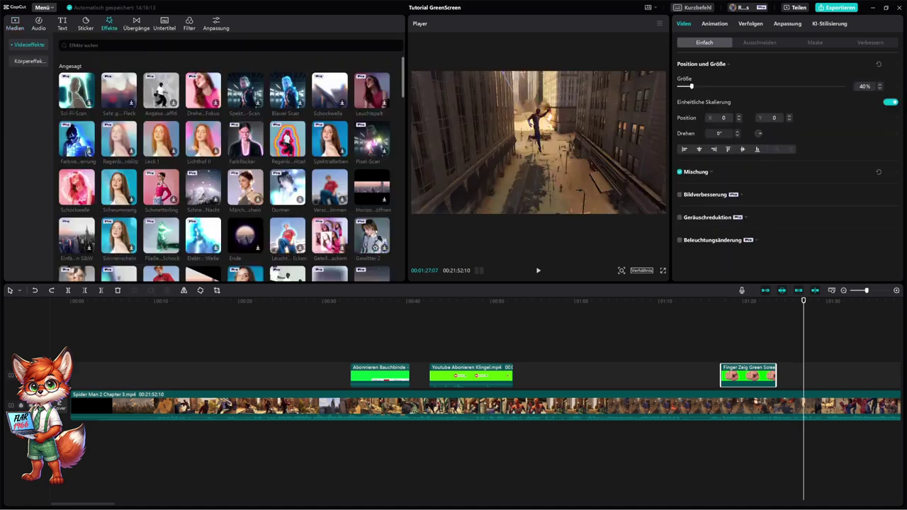
Step: Apply the Zoom 2 entrance animation to the finger clip and lengthen the clip to about 12.5 seconds
click(713, 25)
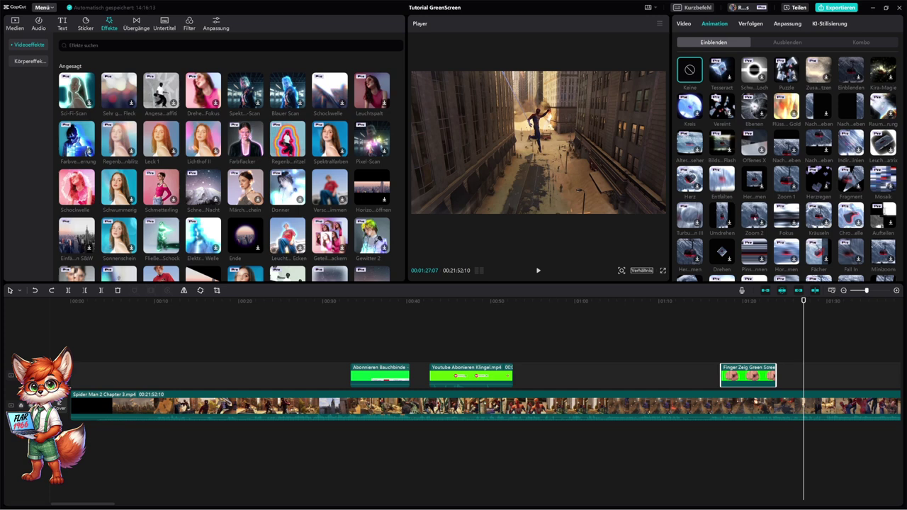
click(754, 217)
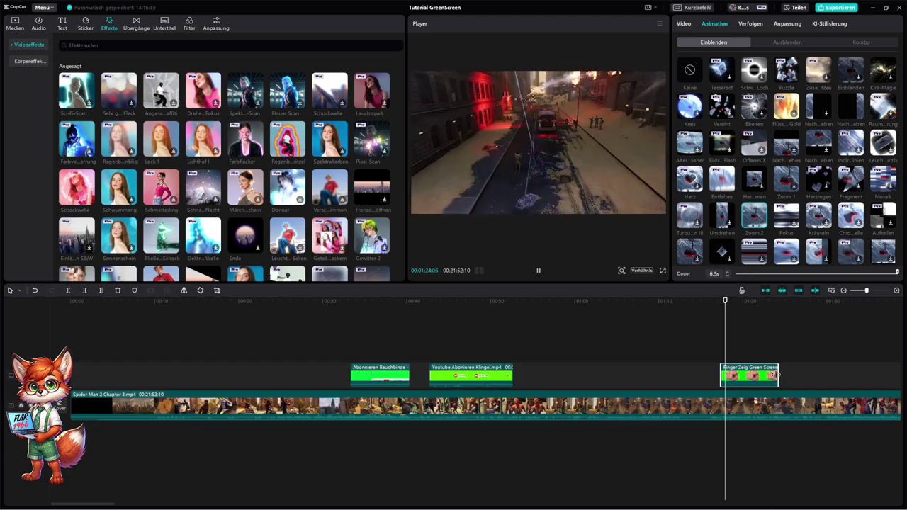
drag(776, 375, 826, 374)
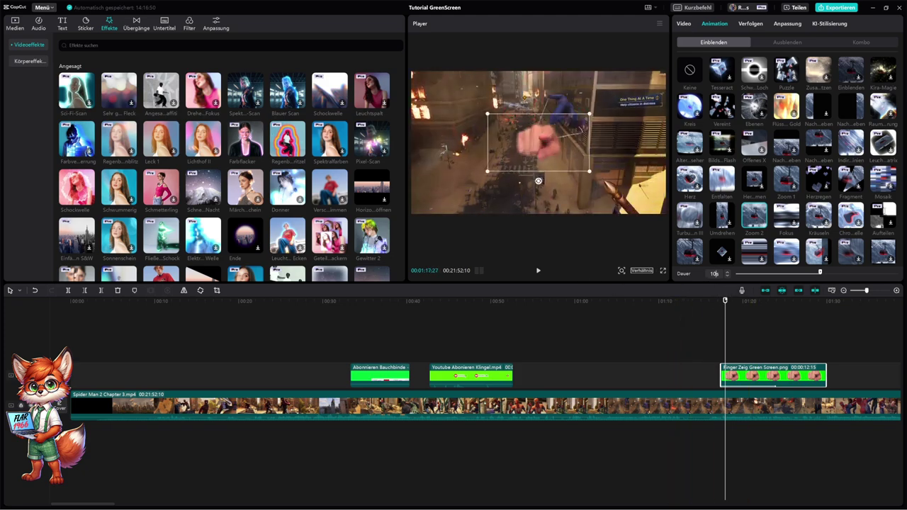
Step: Set the Zoom 2 entrance duration to 5.0 s, reviewing it up to 1:24
click(713, 300)
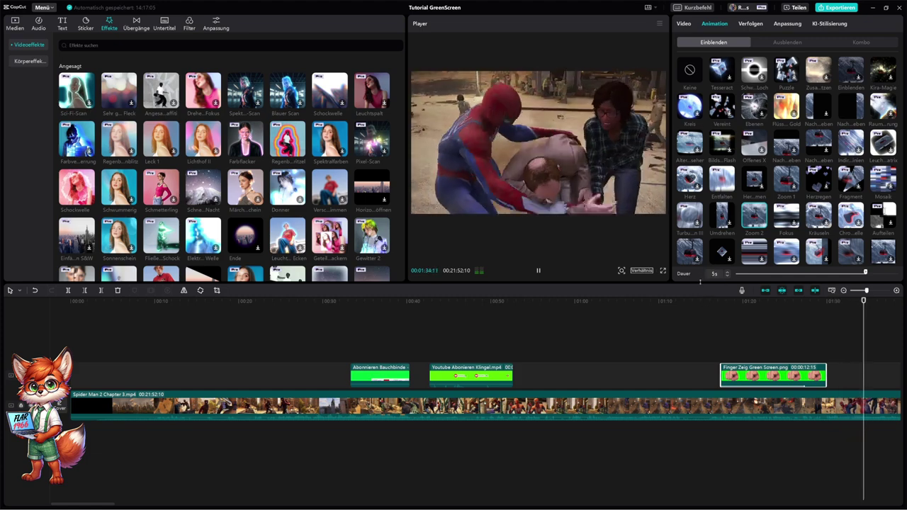
drag(700, 275, 700, 282)
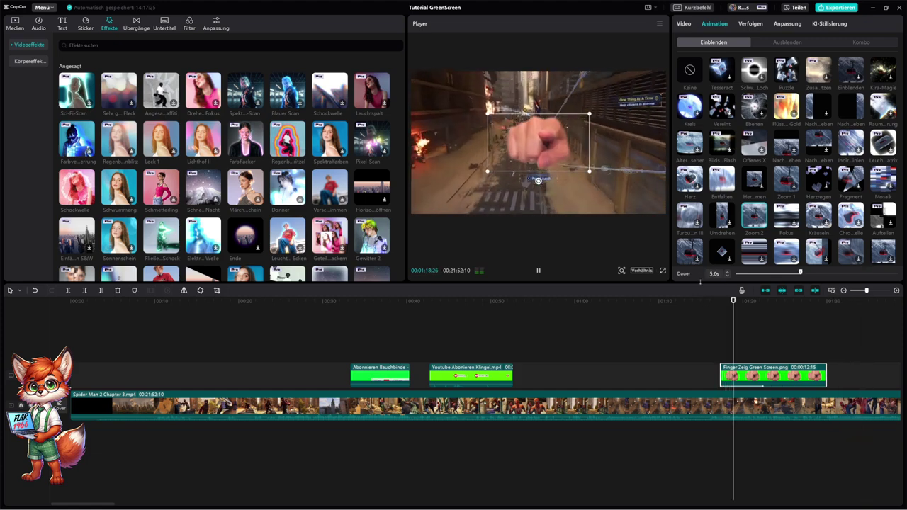
click(782, 340)
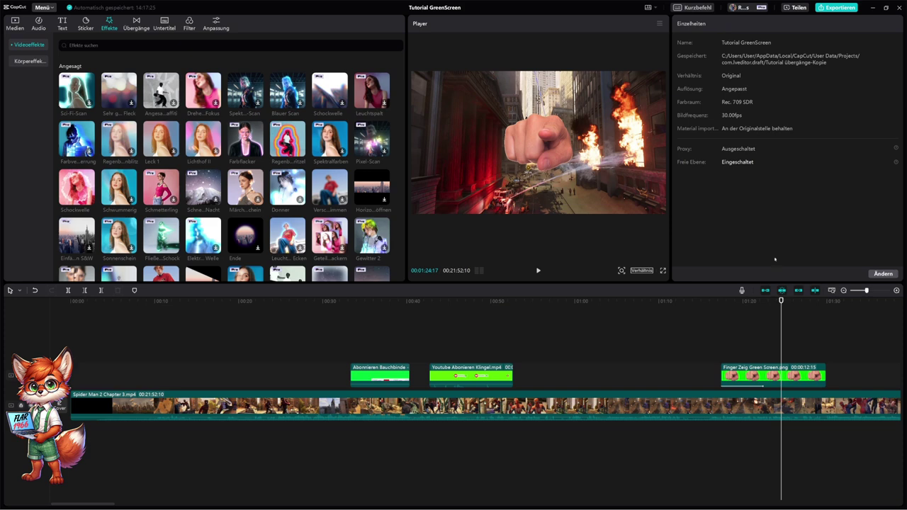
click(796, 376)
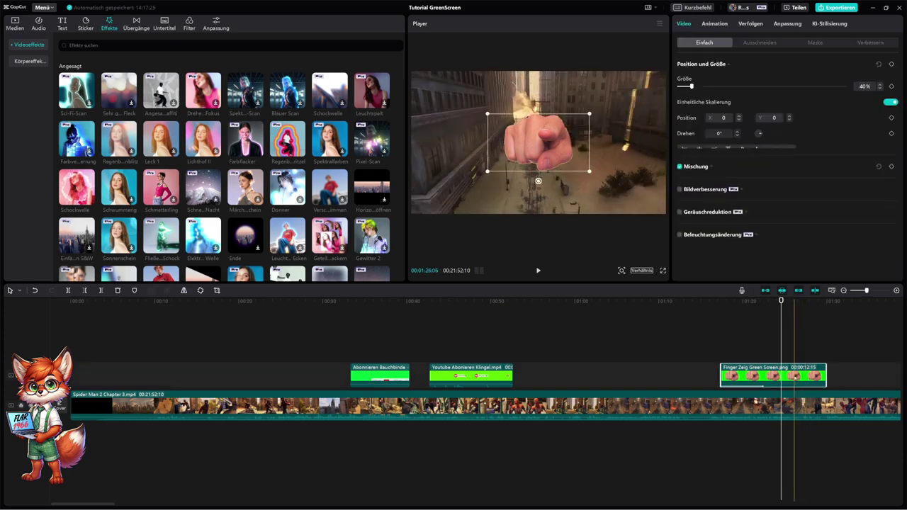
Step: Add a 5.0 s Kräuseln exit animation to the finger clip and trim its end slightly
click(715, 23)
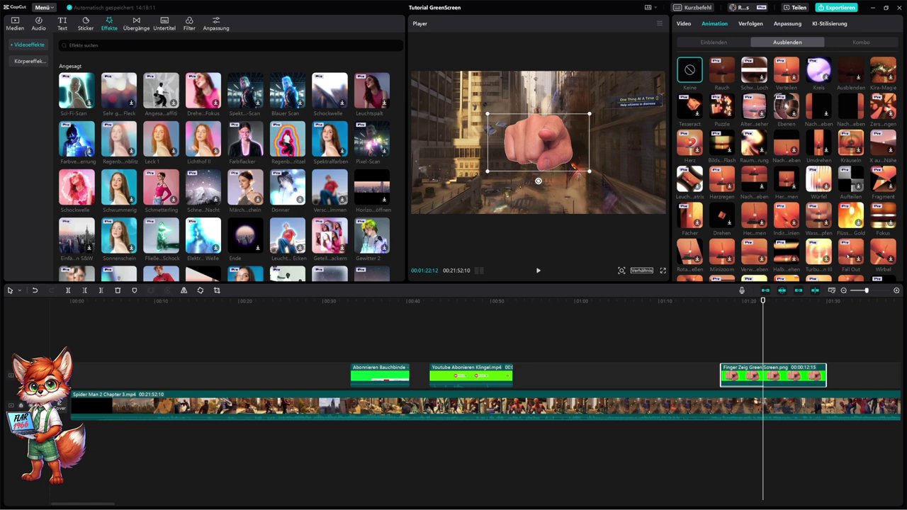
scroll(849, 251, down, 5)
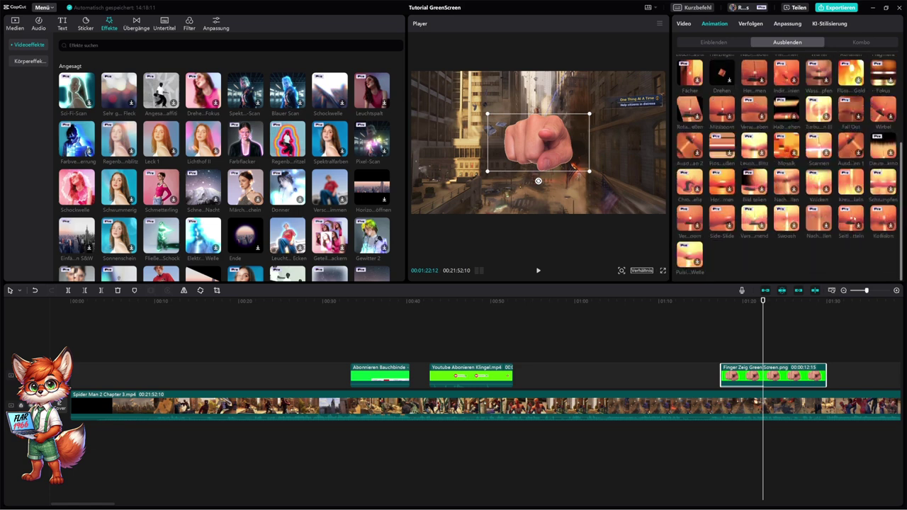
scroll(787, 170, up, 5)
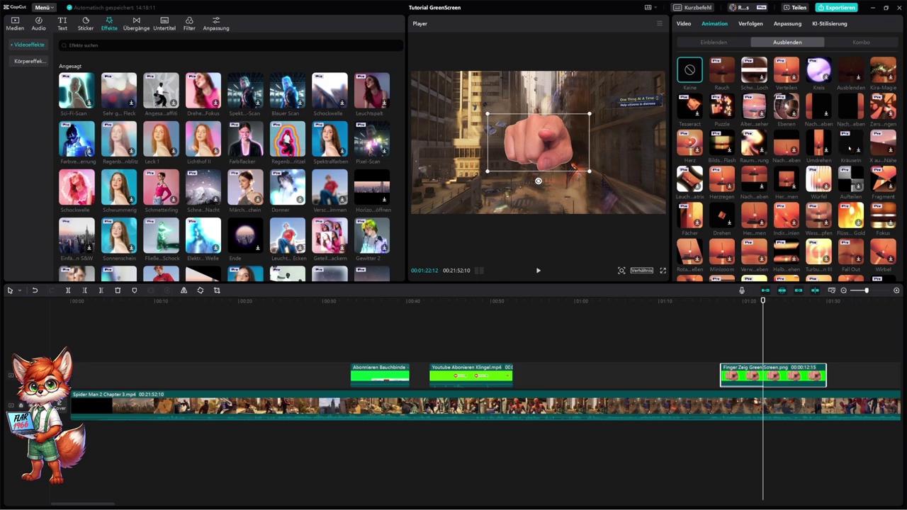
click(851, 145)
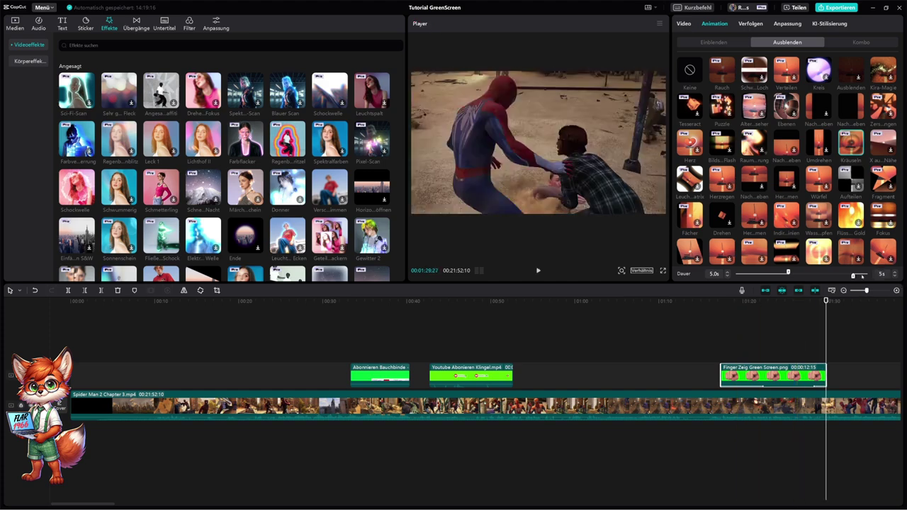
drag(862, 276, 815, 276)
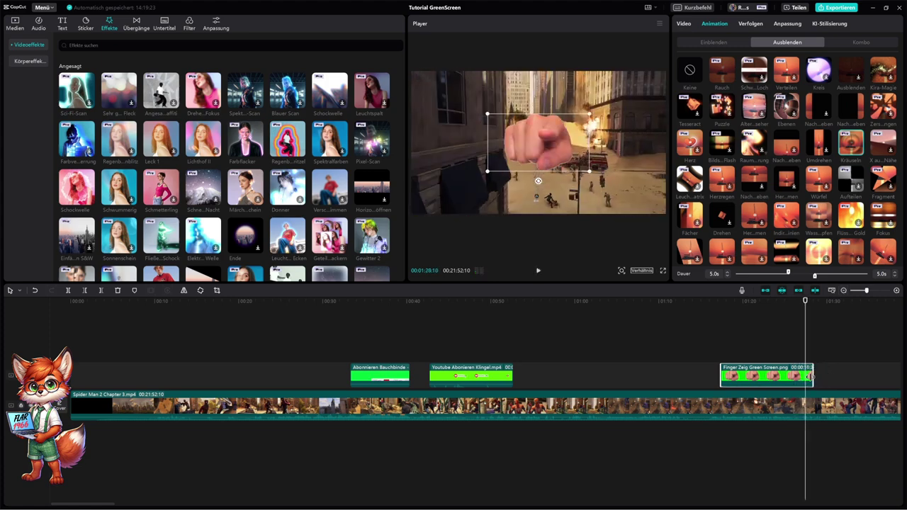
drag(811, 377, 808, 376)
Step: Play back the finger overlay from about 1:14 to check its entrance and exit
click(780, 313)
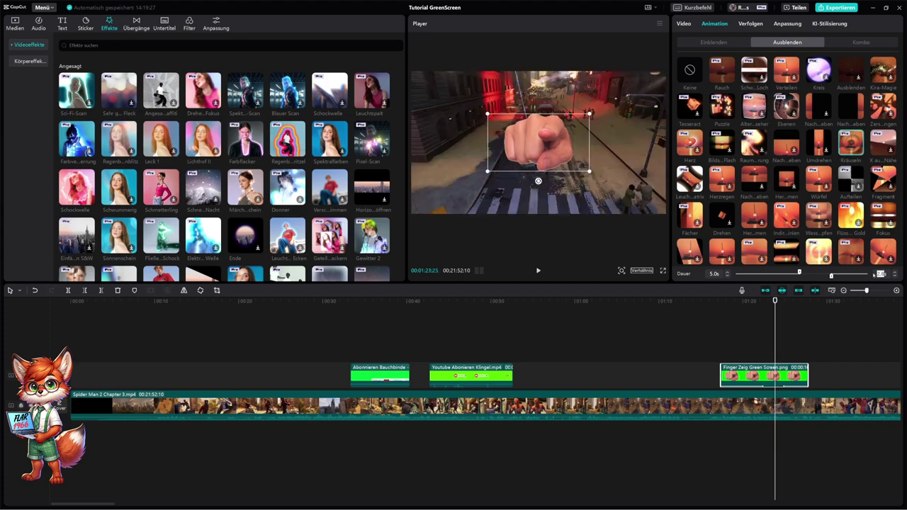
click(872, 275)
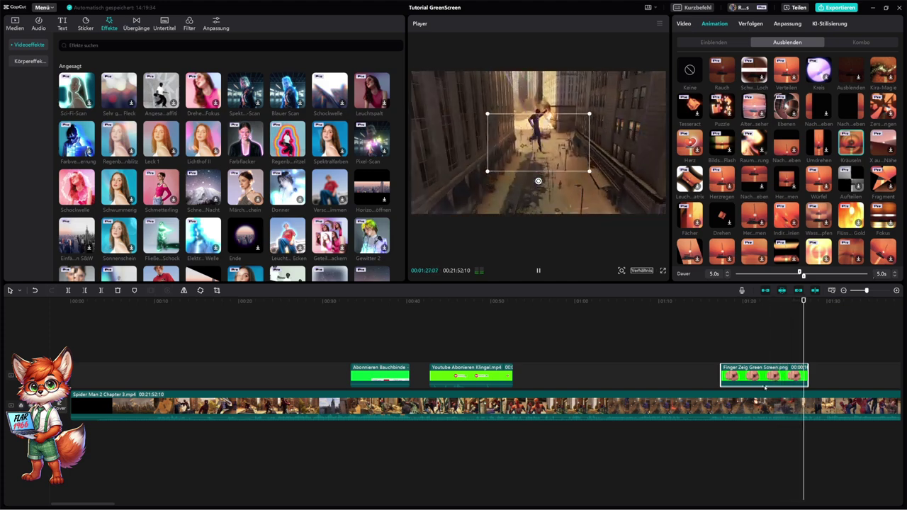
drag(811, 303, 717, 305)
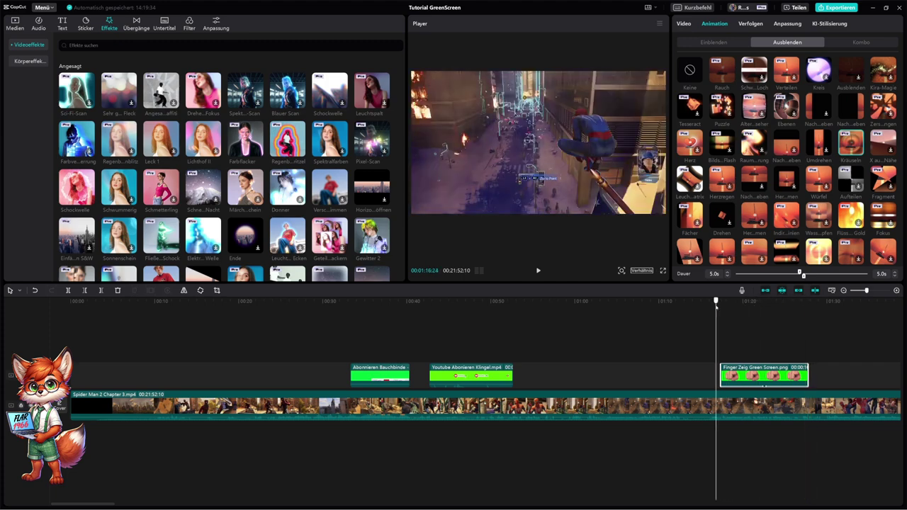
click(538, 271)
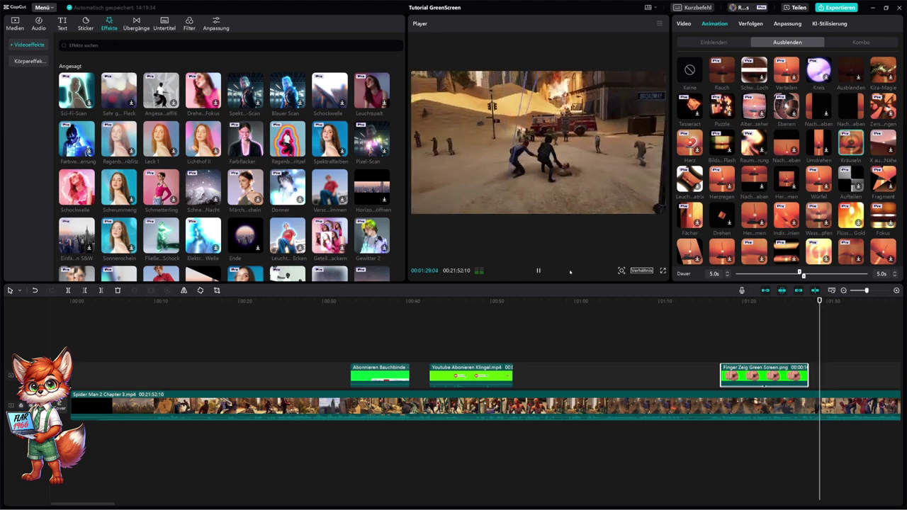
drag(831, 302, 698, 302)
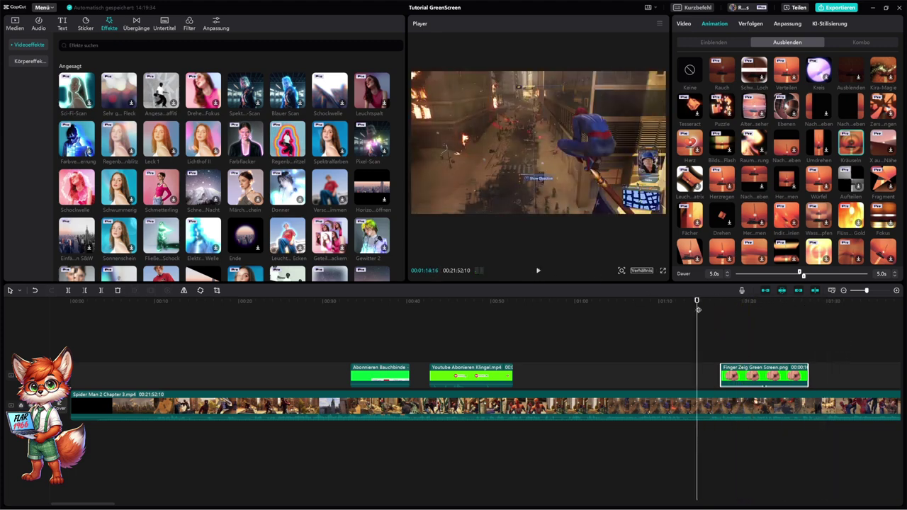
mouse_move(698, 303)
mouse_down()
mouse_move(741, 310)
mouse_move(382, 310)
mouse_move(480, 309)
mouse_up()
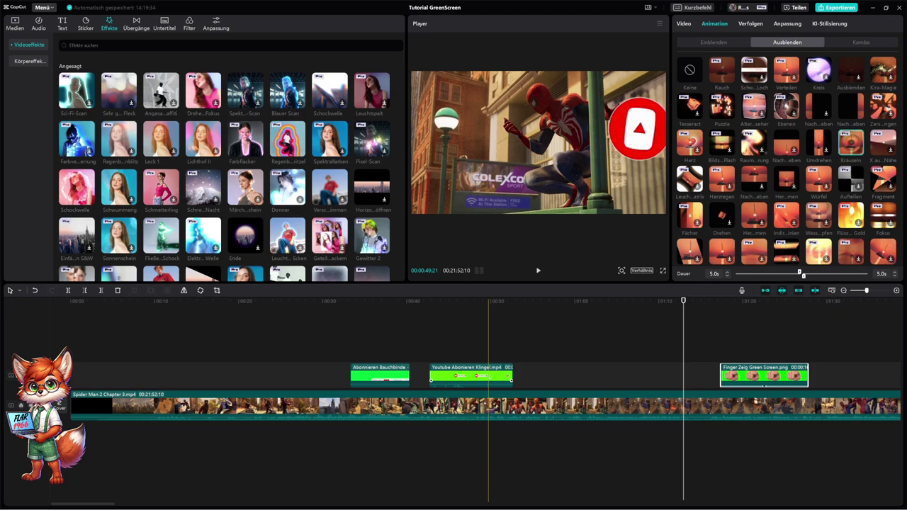
Step: Select the Youtube Abonnieren Klingel clip to view its chroma-key settings (strength 59, shadow 80, feather 40, edge cleanup 70)
click(457, 368)
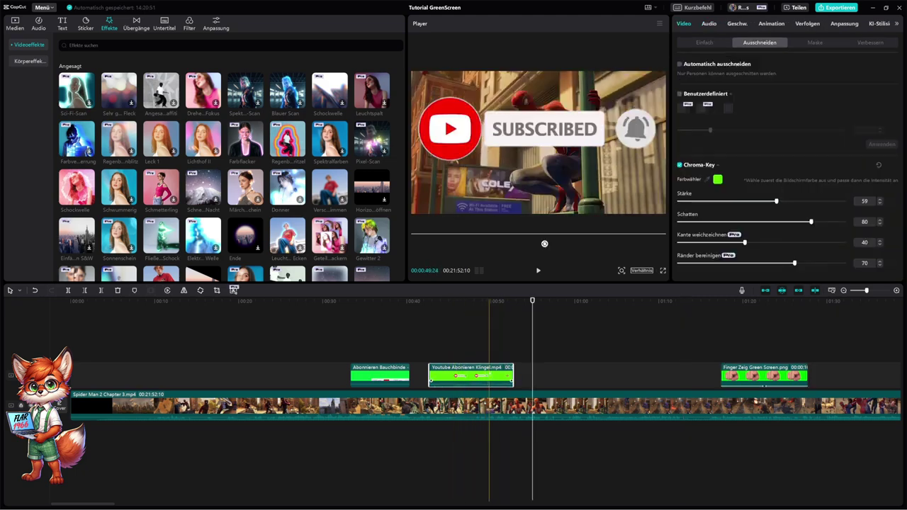